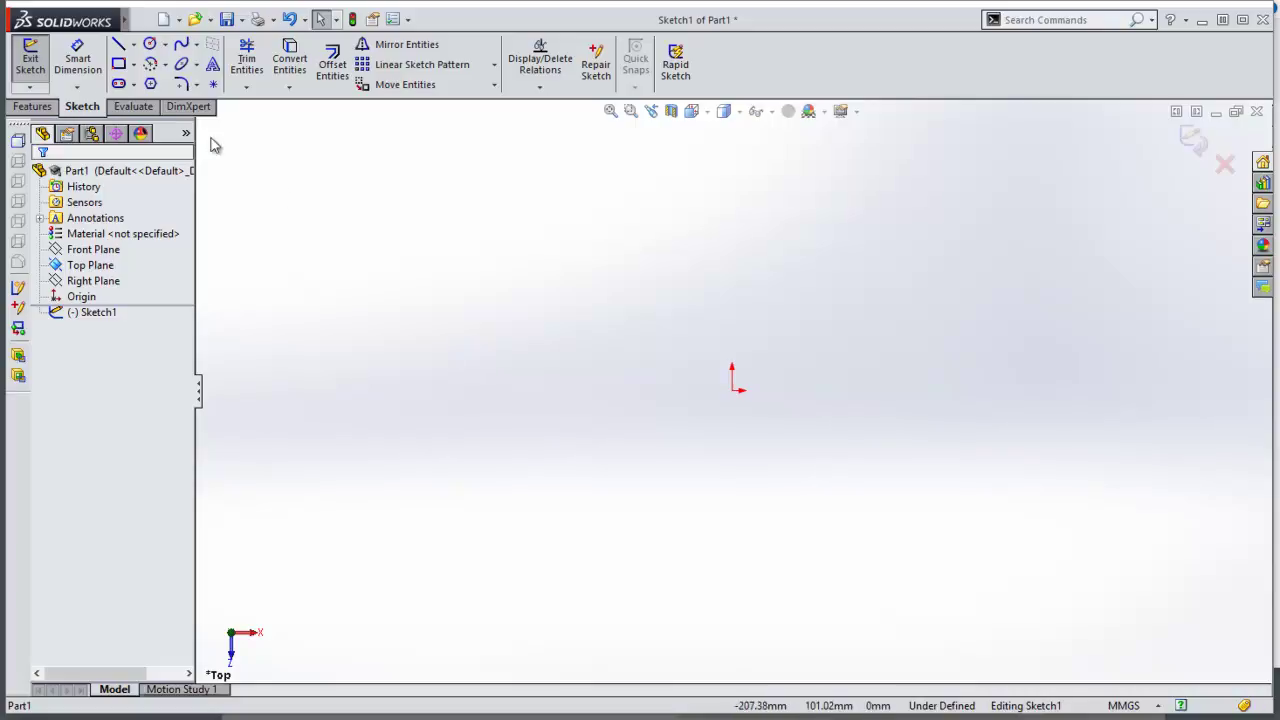
Step: Sketch a tall corner rectangle about 87 mm high, extending up and to the right from the origin
click(119, 64)
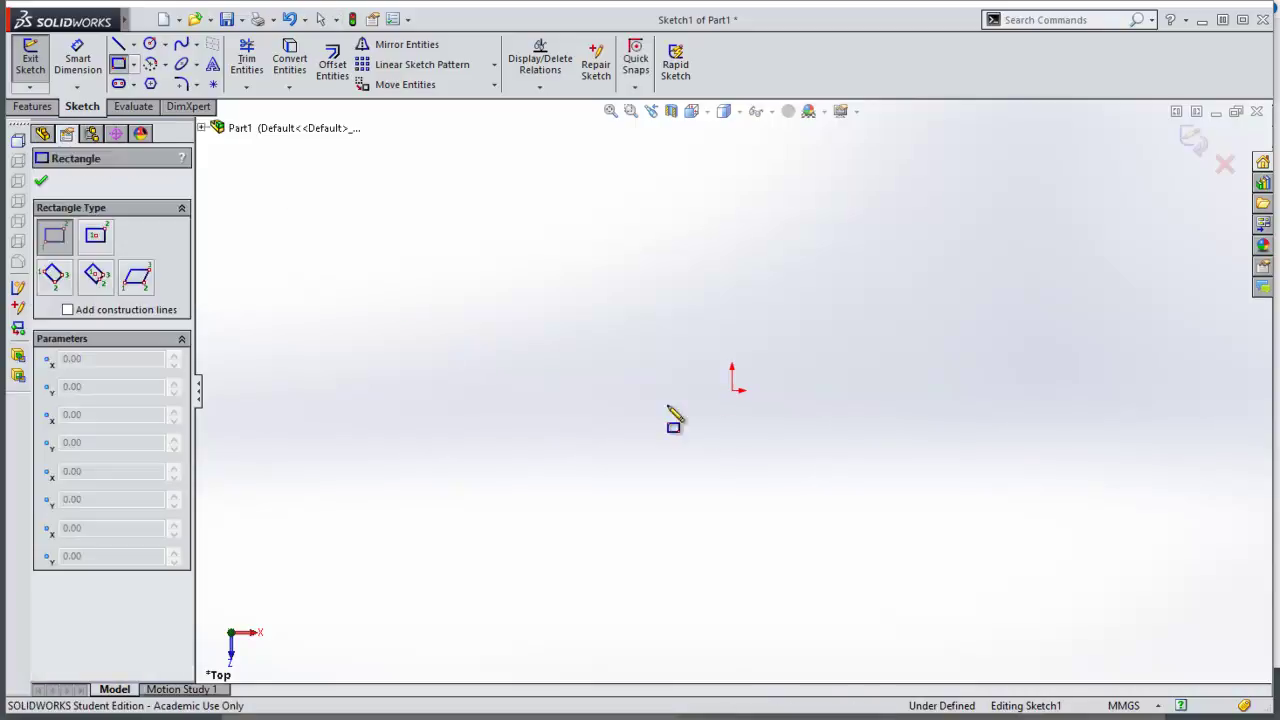
click(733, 390)
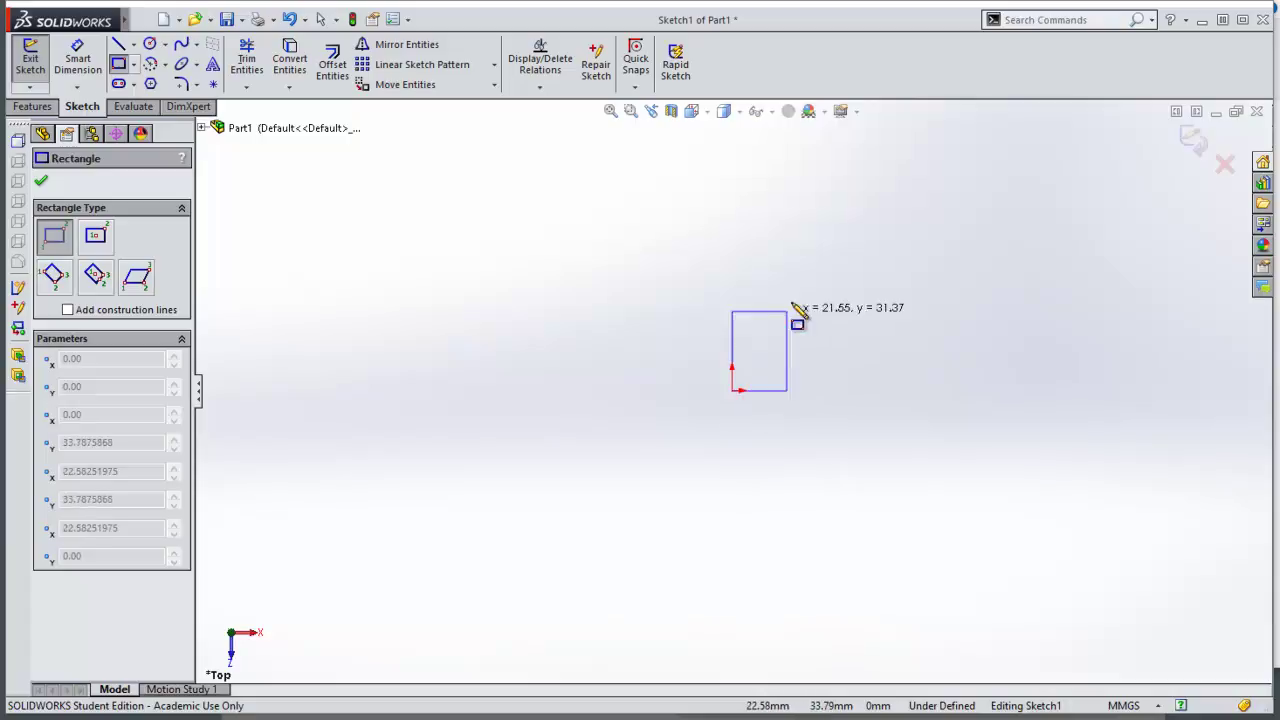
click(891, 171)
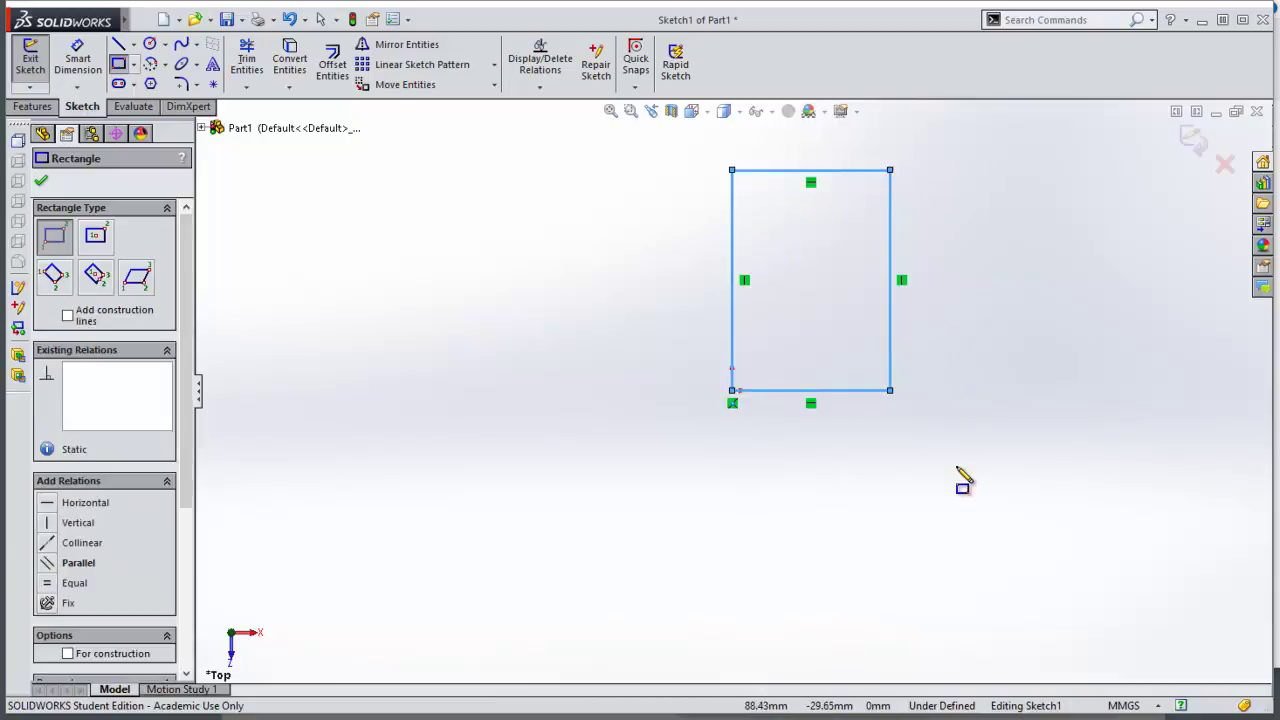
Step: Sketch two crossing rectangles in the outline's lower half, a vertical one about 12 by 33 mm and a horizontal one about 30 by 10 mm
click(792, 281)
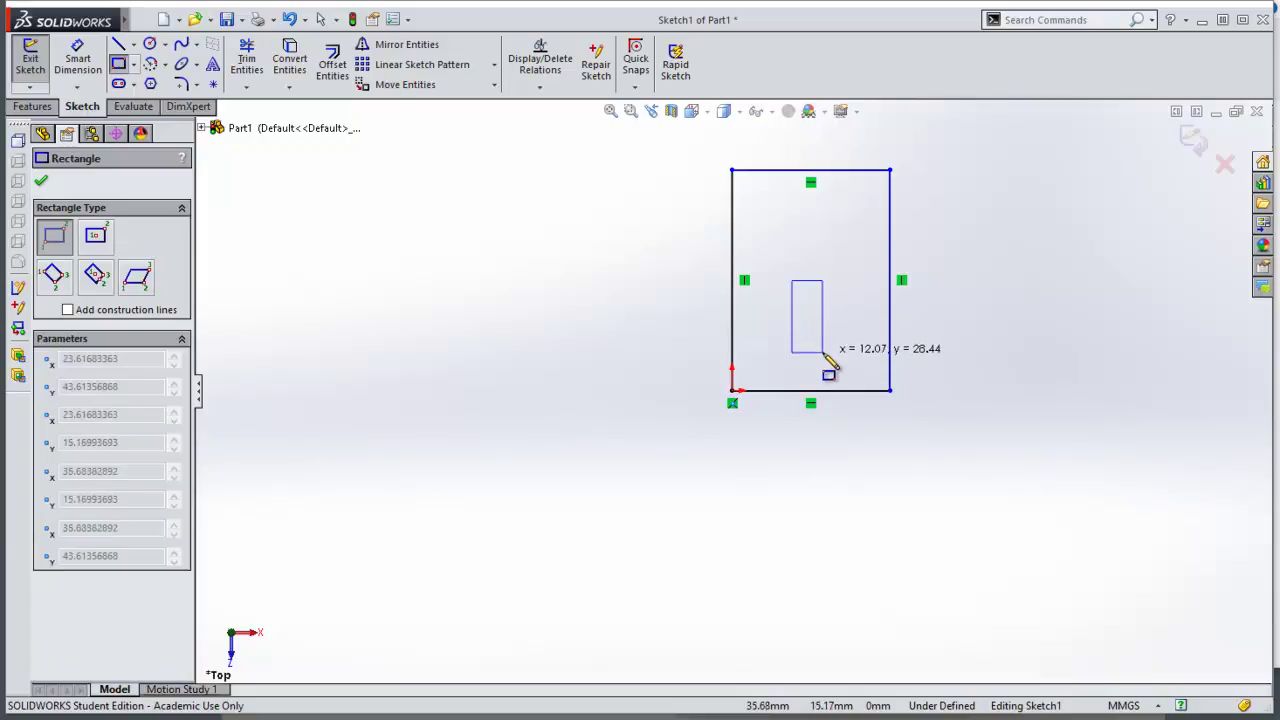
click(823, 362)
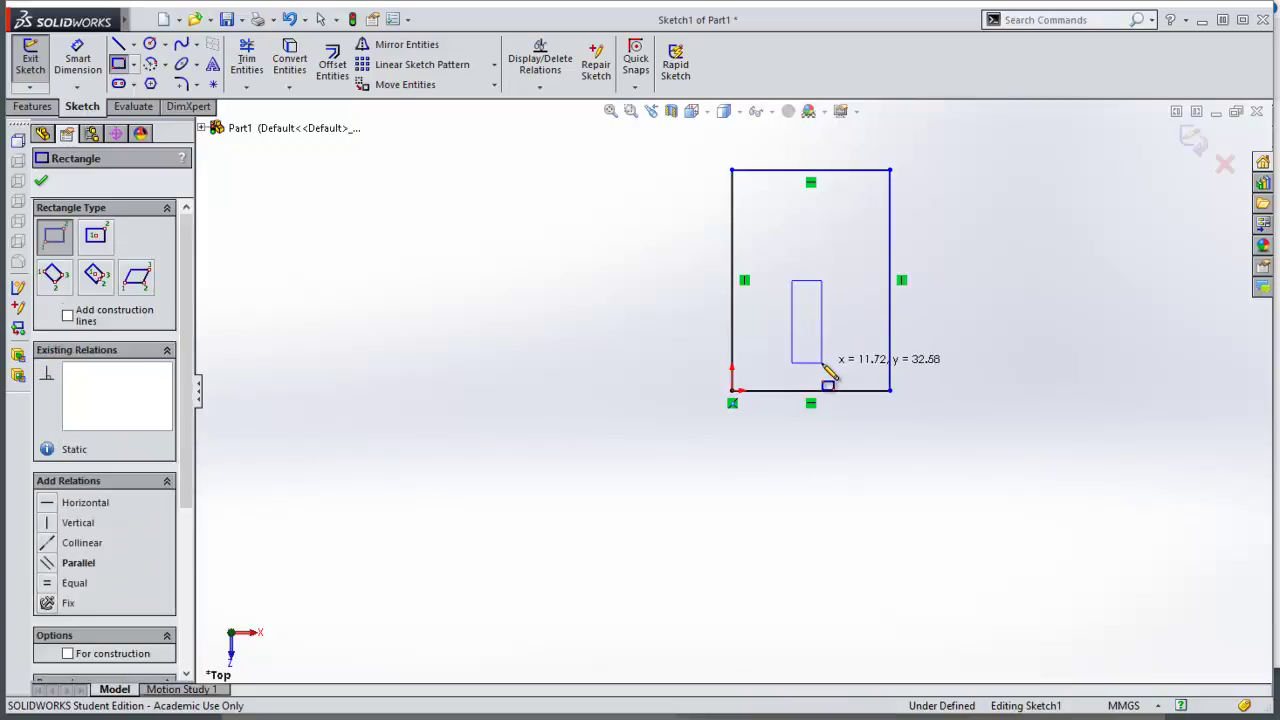
click(769, 311)
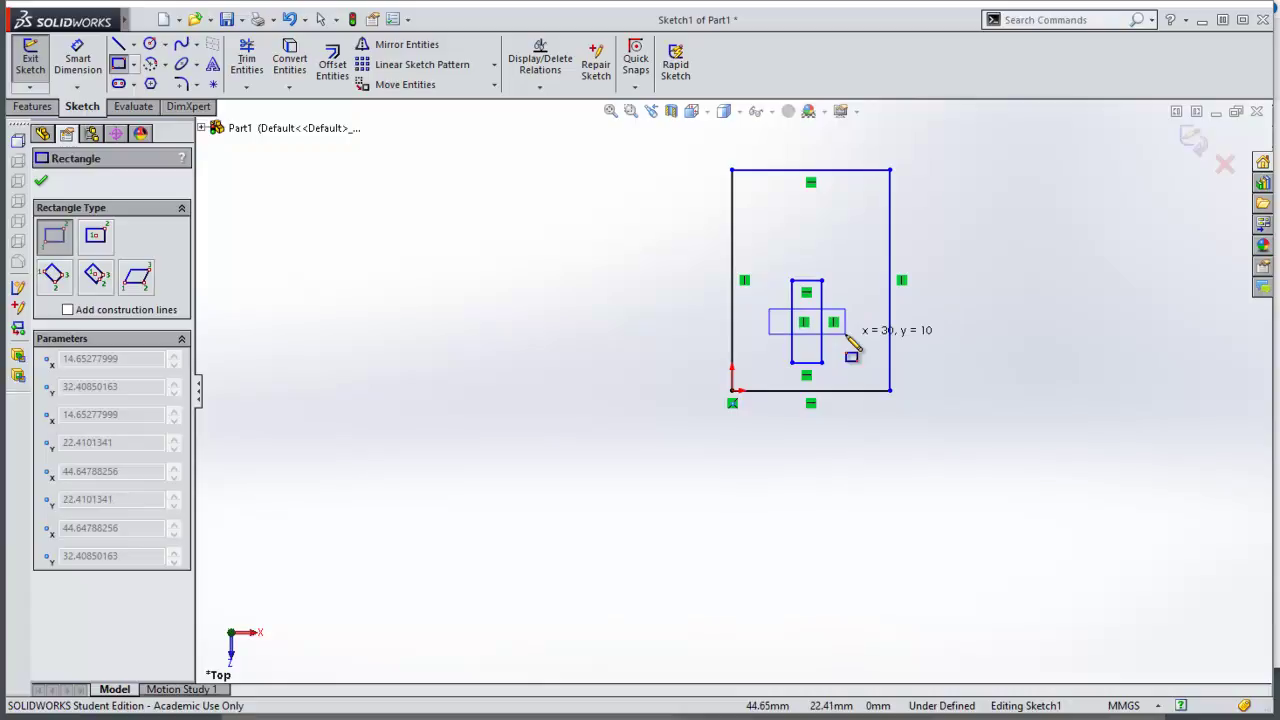
click(847, 334)
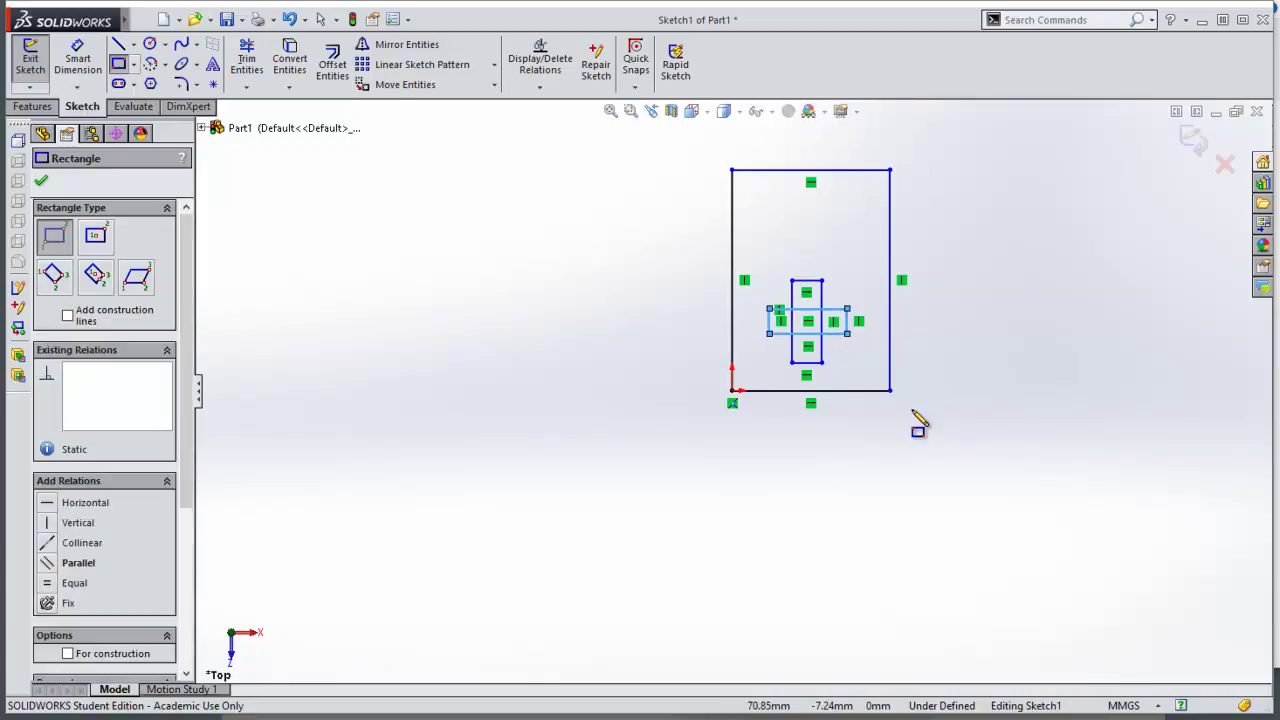
Step: Sketch a wide flat rectangle just inside the outline's upper edge and a matching one standing on top of that edge
click(760, 199)
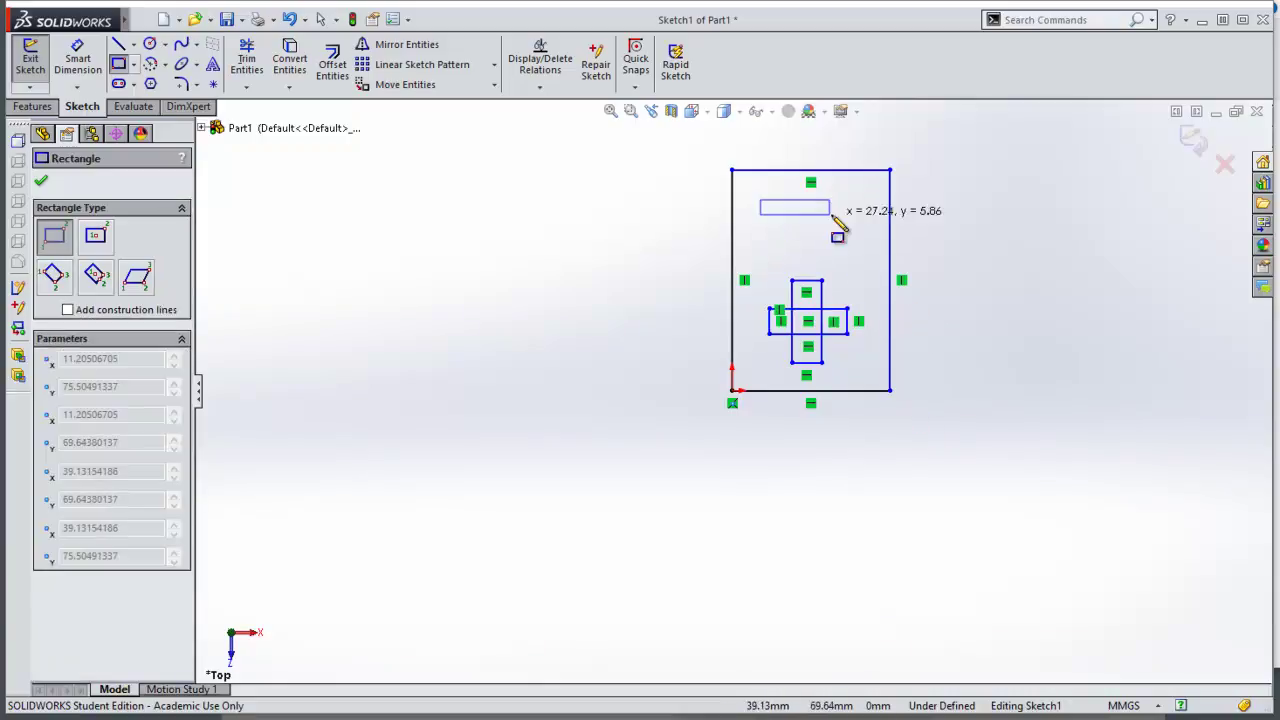
click(857, 222)
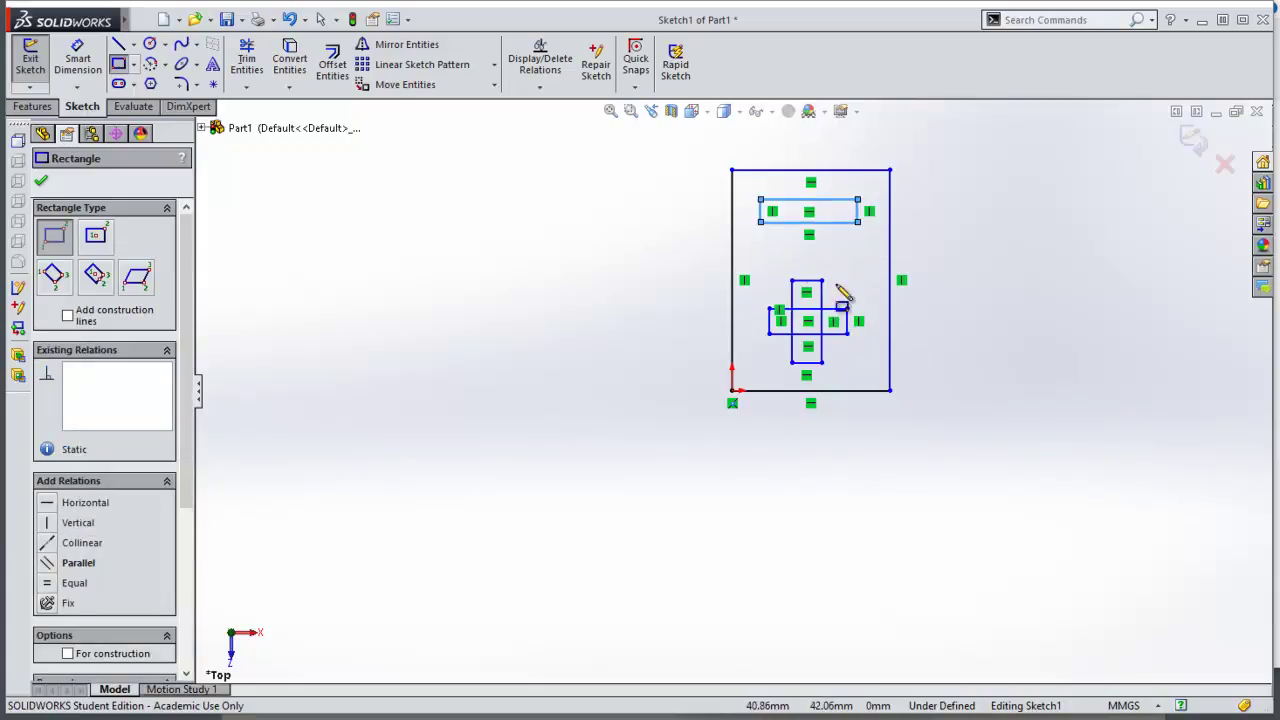
click(761, 171)
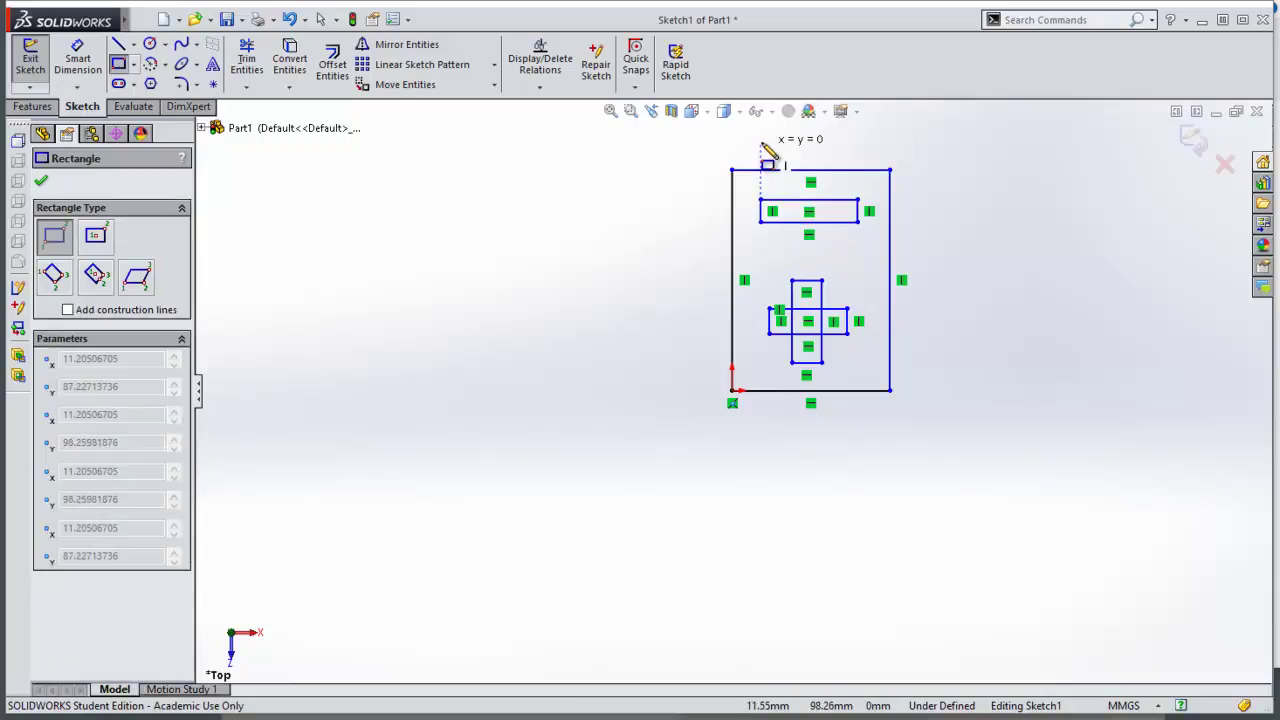
click(858, 149)
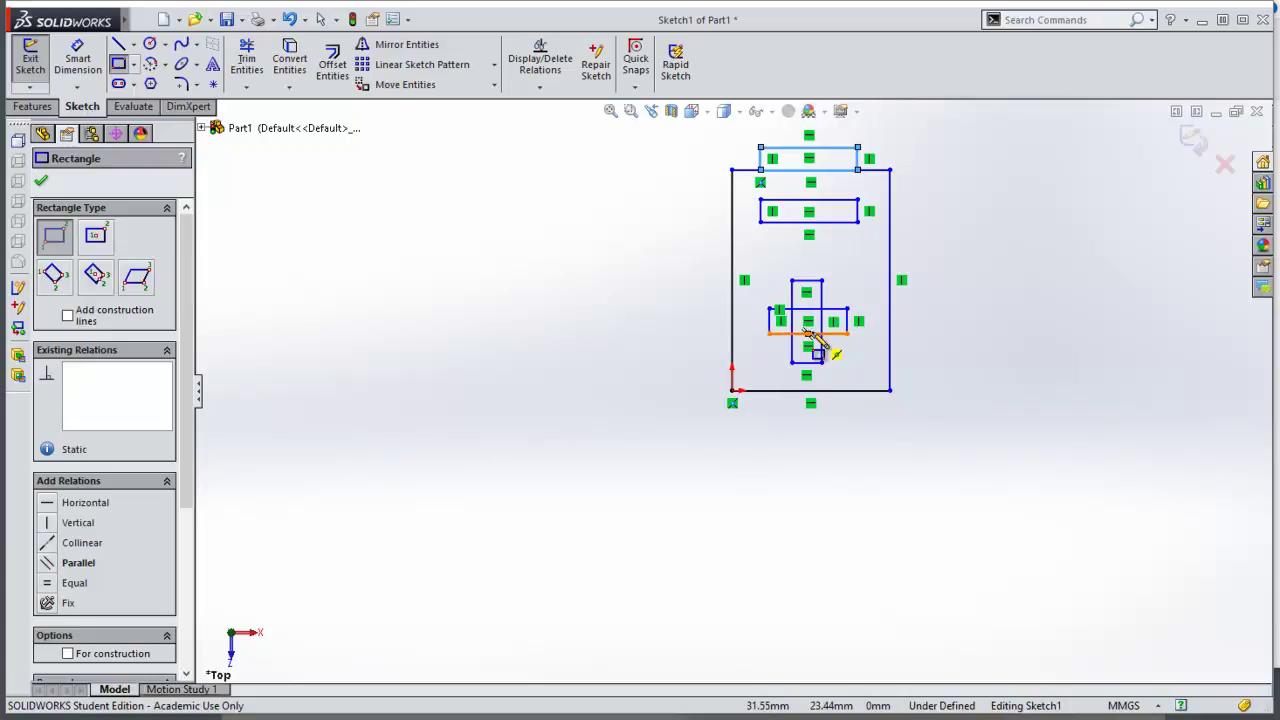
Step: Dimension the flat rectangle inside the outline's upper end to 3 mm high and 10 mm wide
click(82, 62)
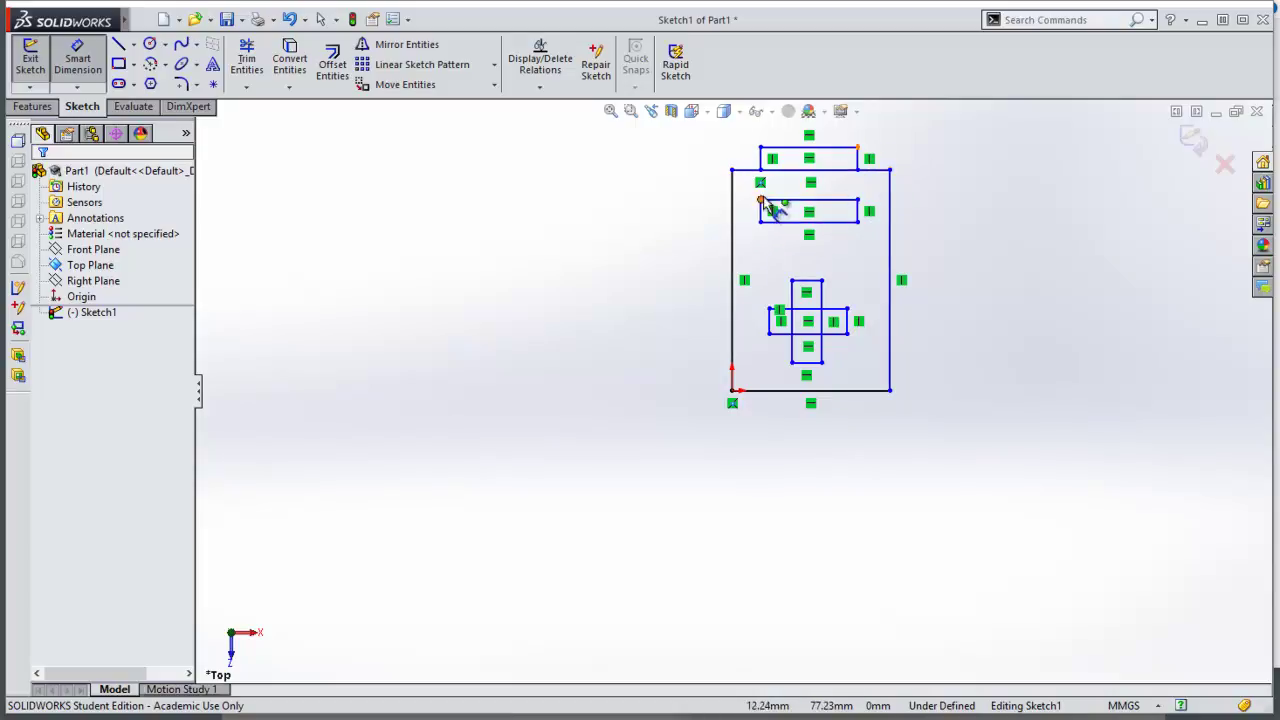
scroll(850, 225, down, 4)
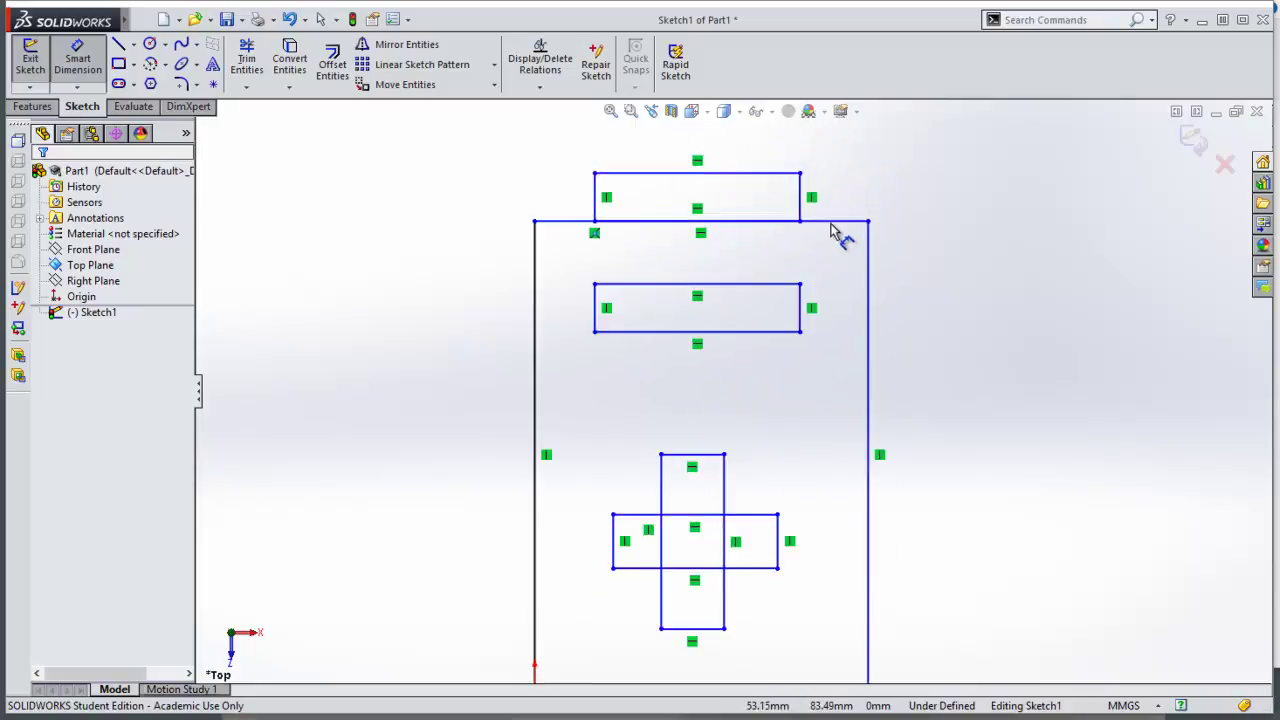
click(806, 316)
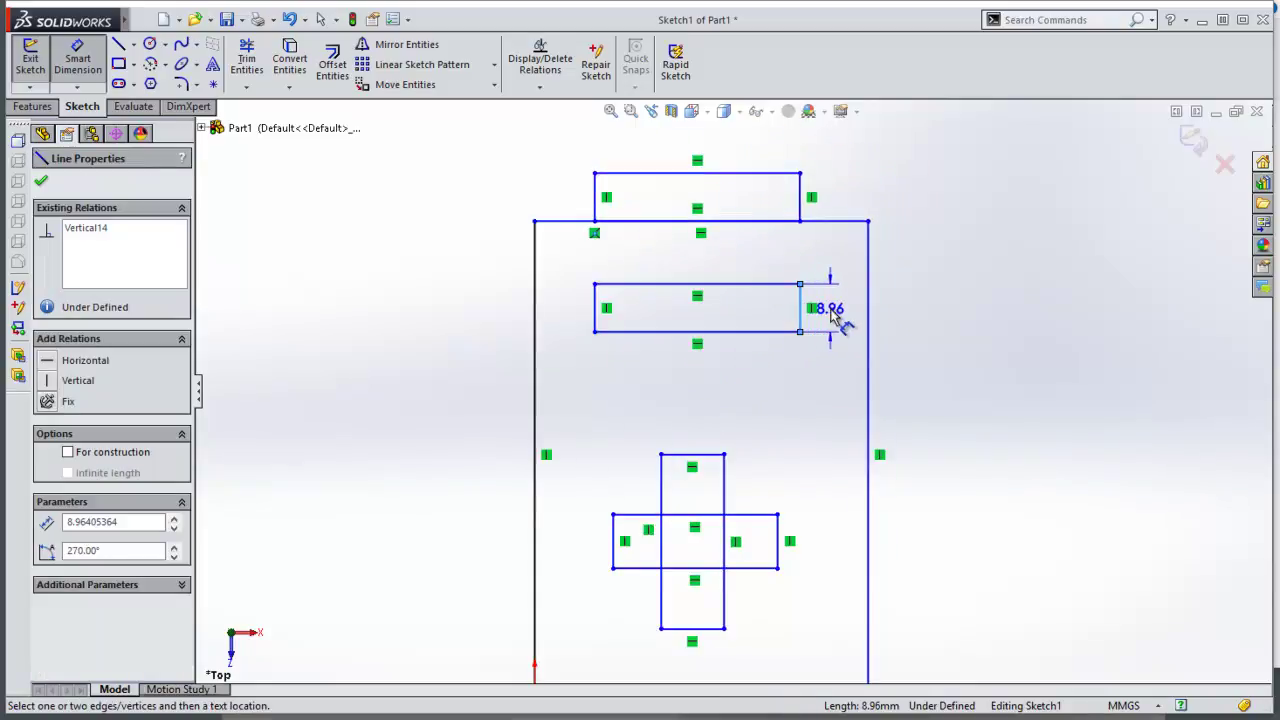
click(834, 315)
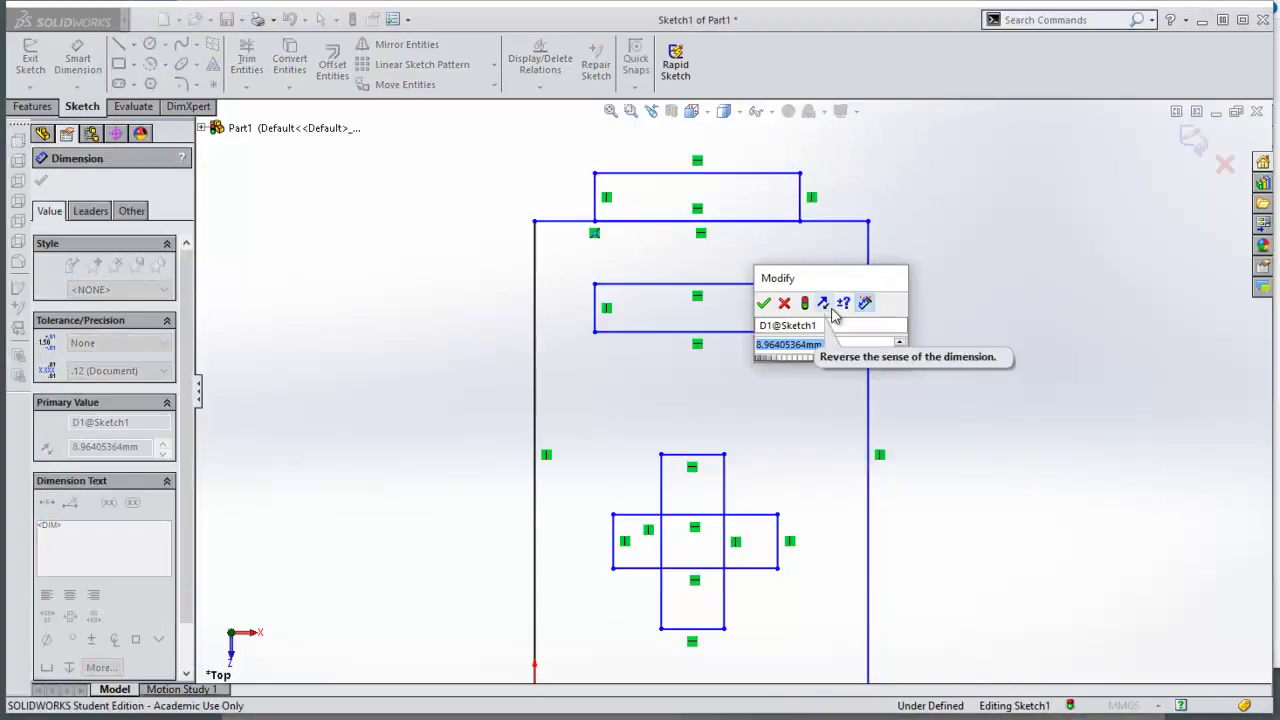
text(3)
click(764, 303)
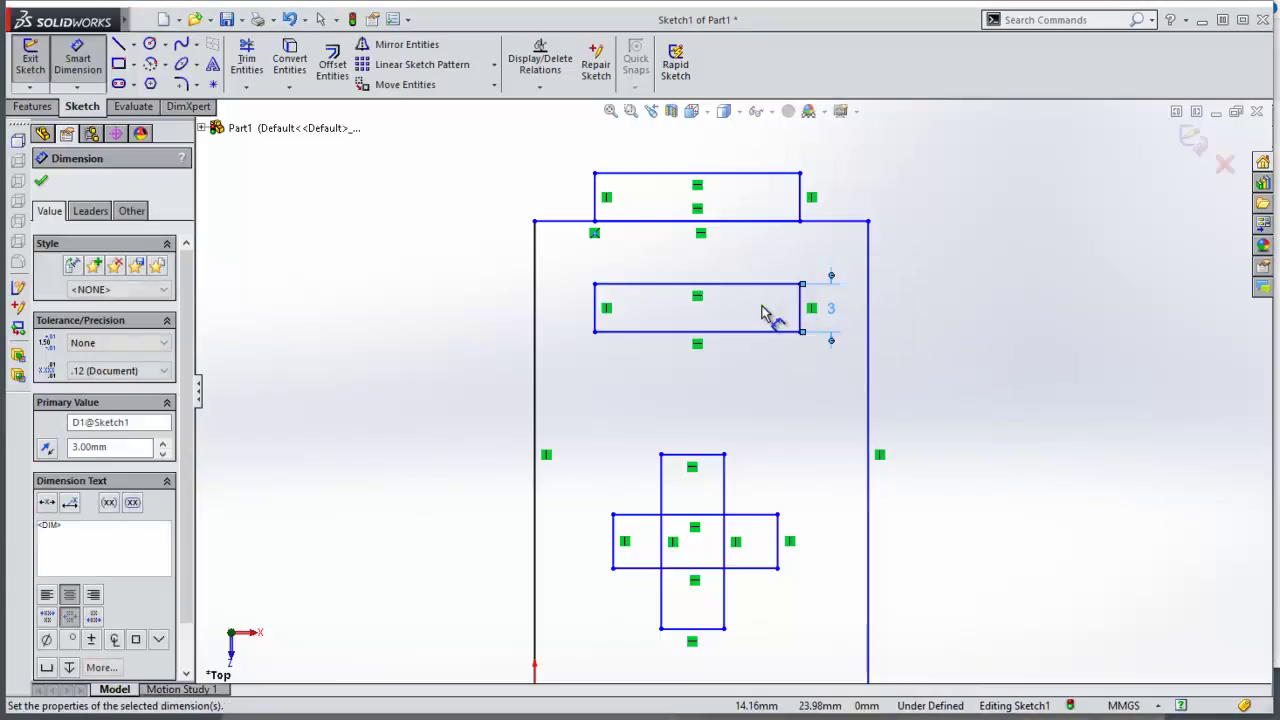
click(713, 286)
click(705, 277)
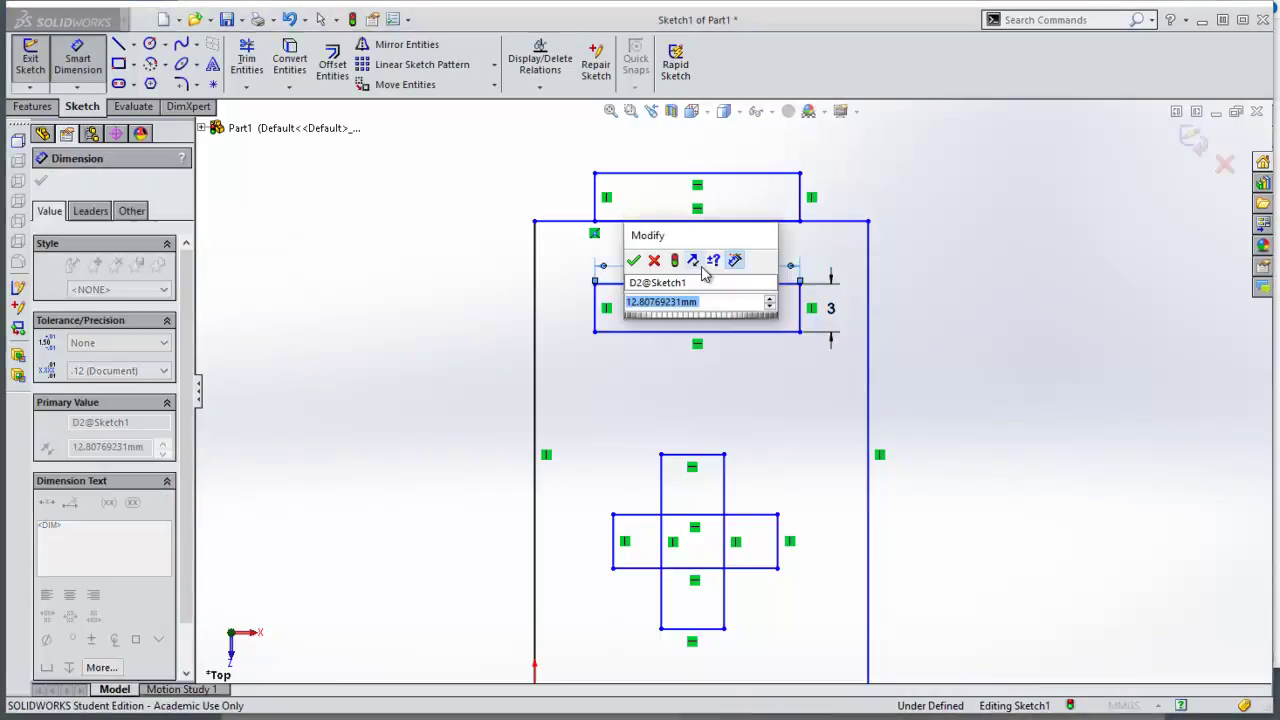
text(10)
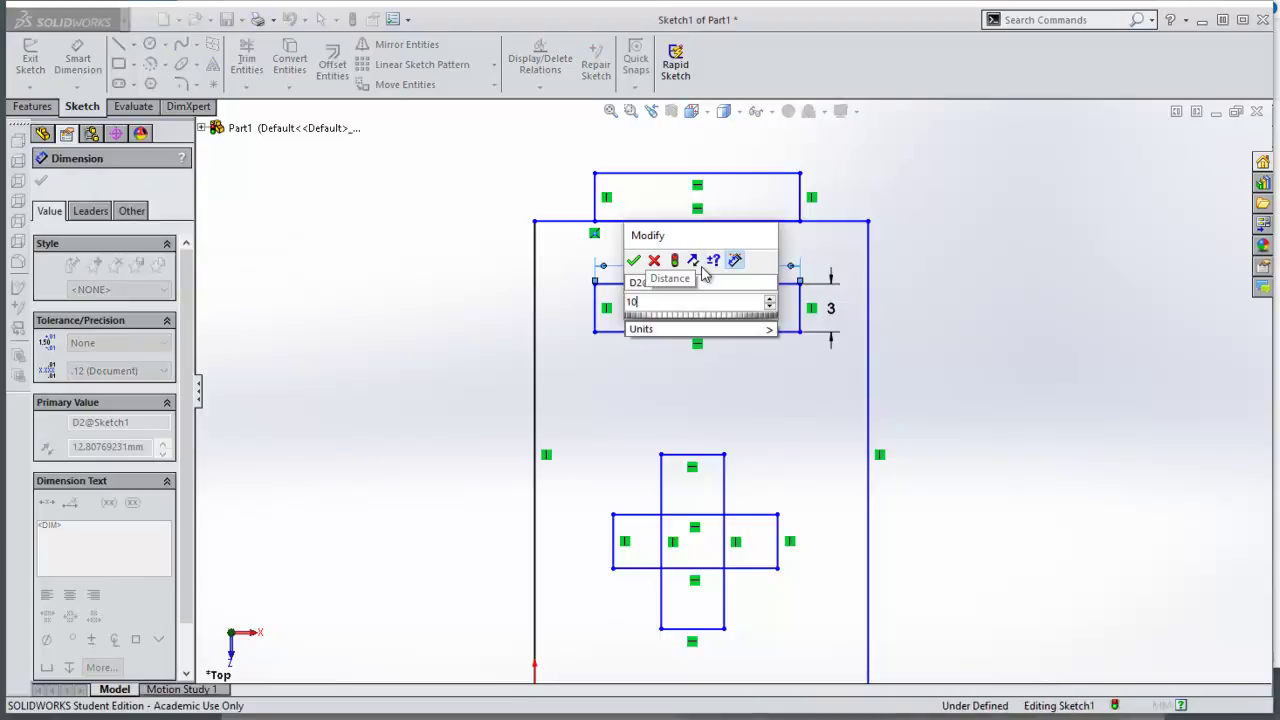
key(Return)
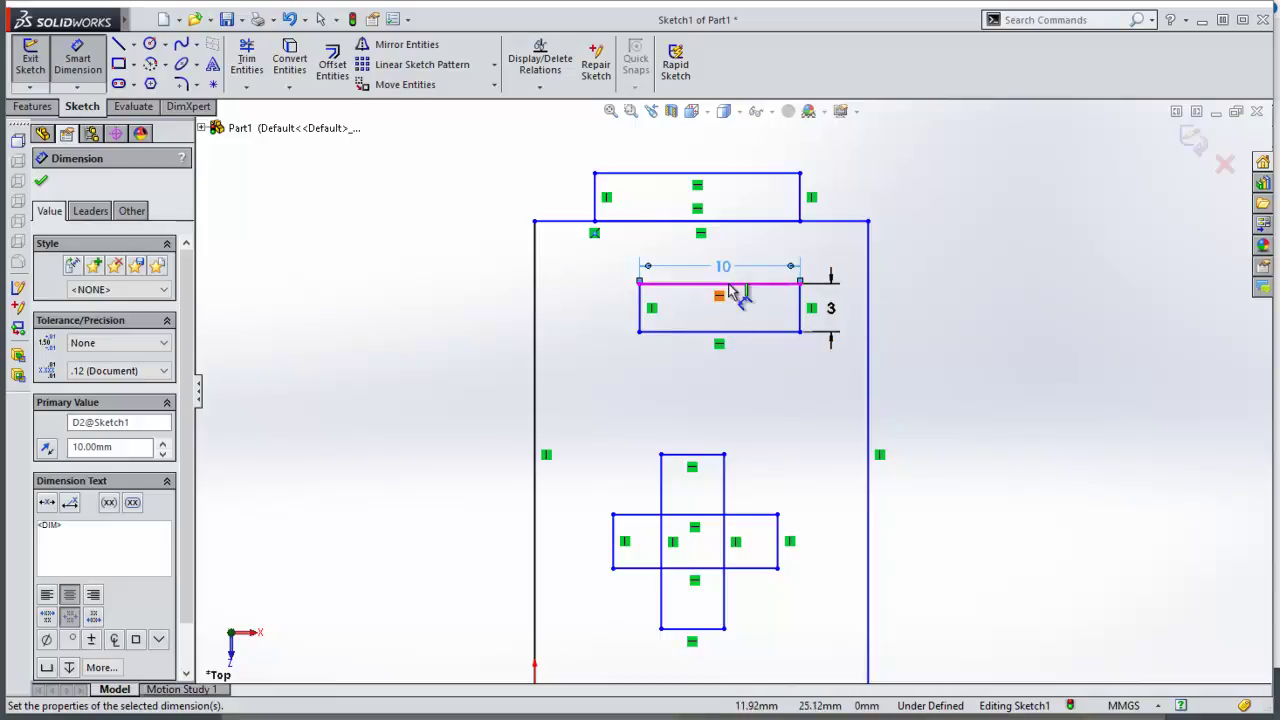
Step: Set the gaps between the inner flat rectangle's two short sides and the outline's vertical edges to 3 mm each
click(812, 312)
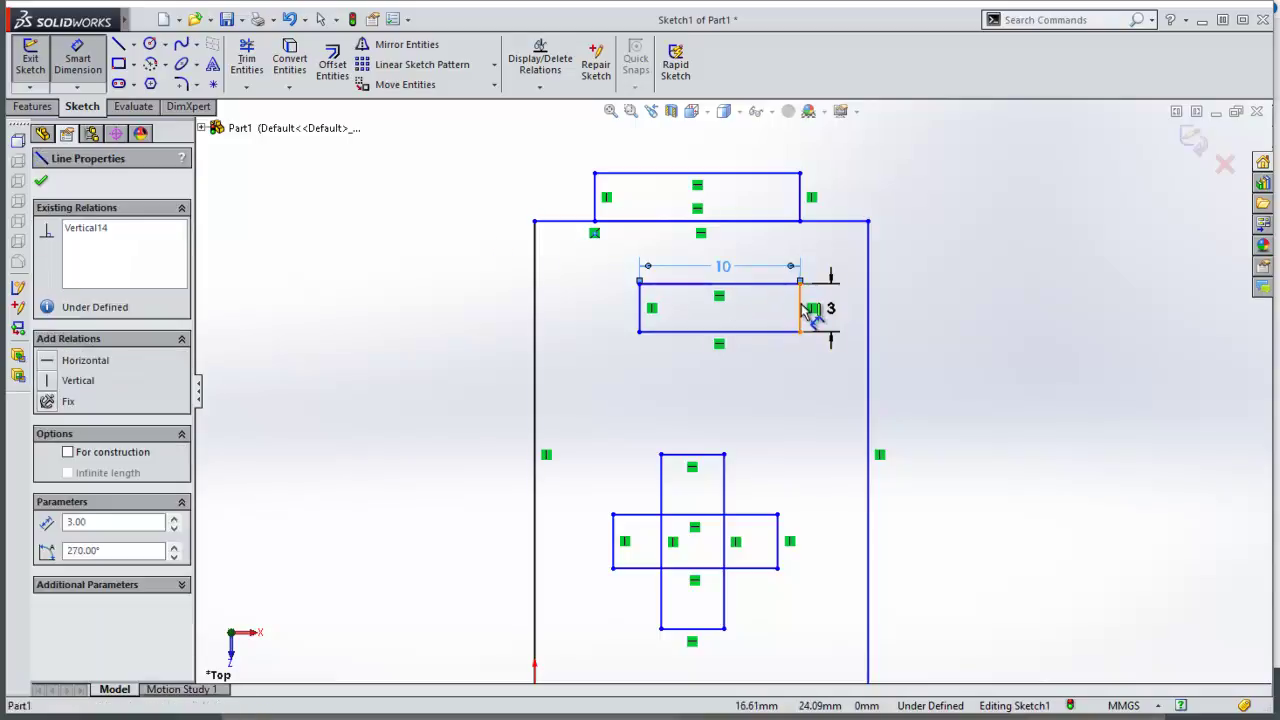
click(869, 313)
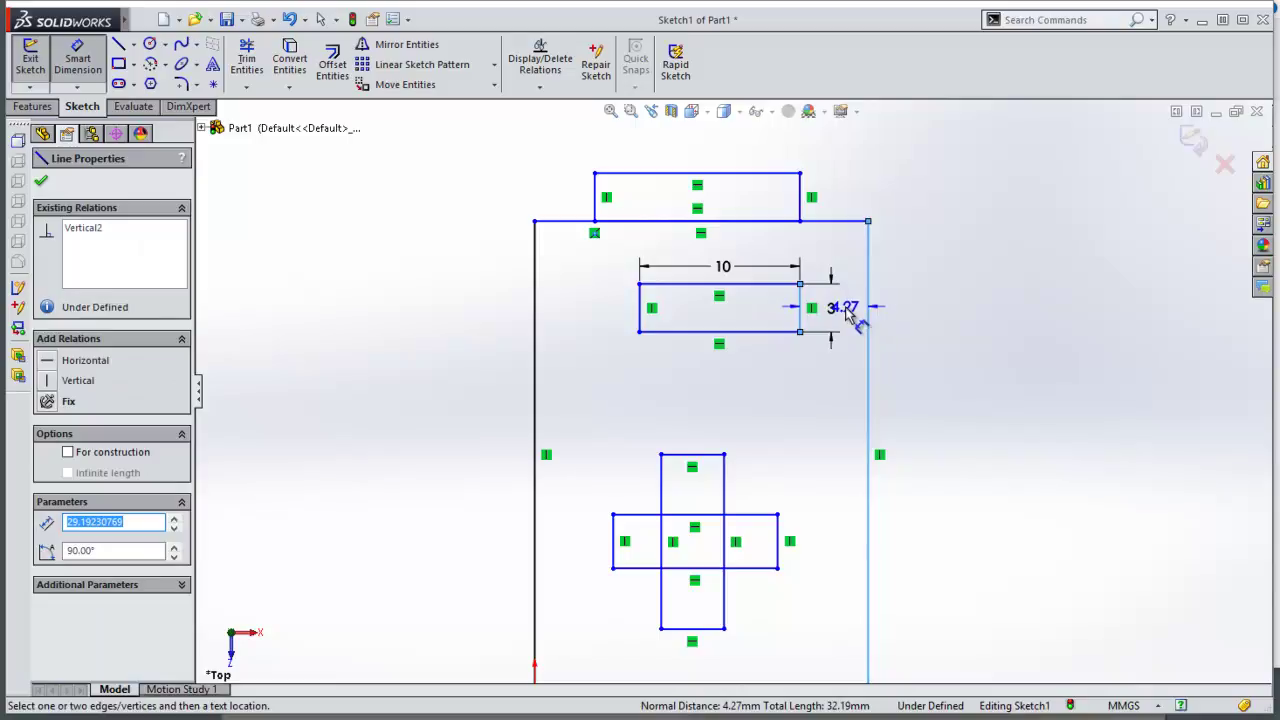
click(847, 308)
text(3)
key(Return)
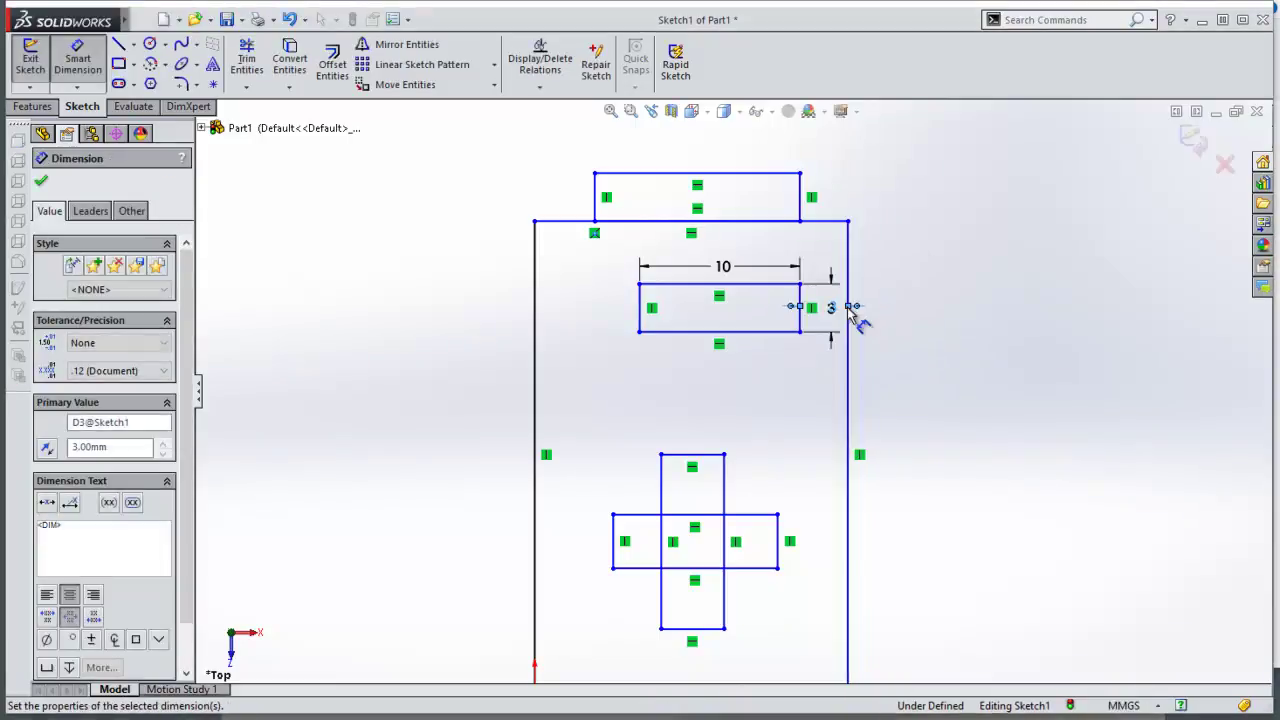
click(638, 312)
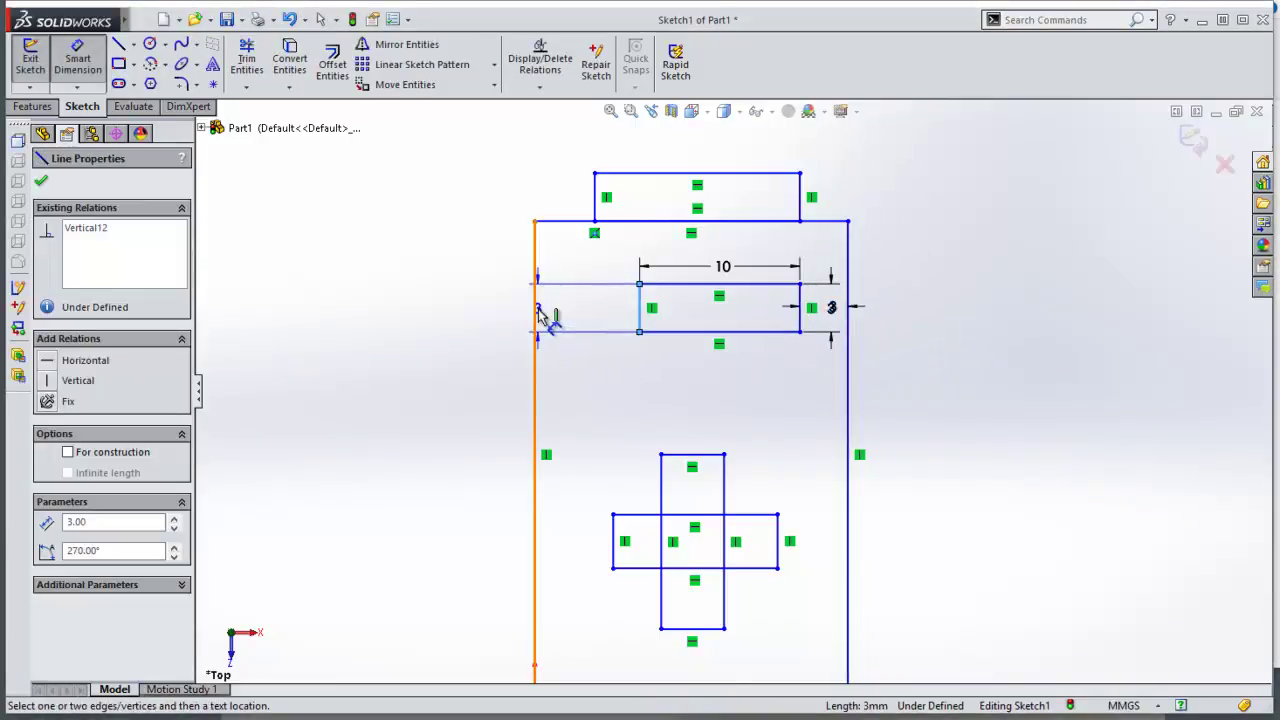
click(535, 309)
click(586, 316)
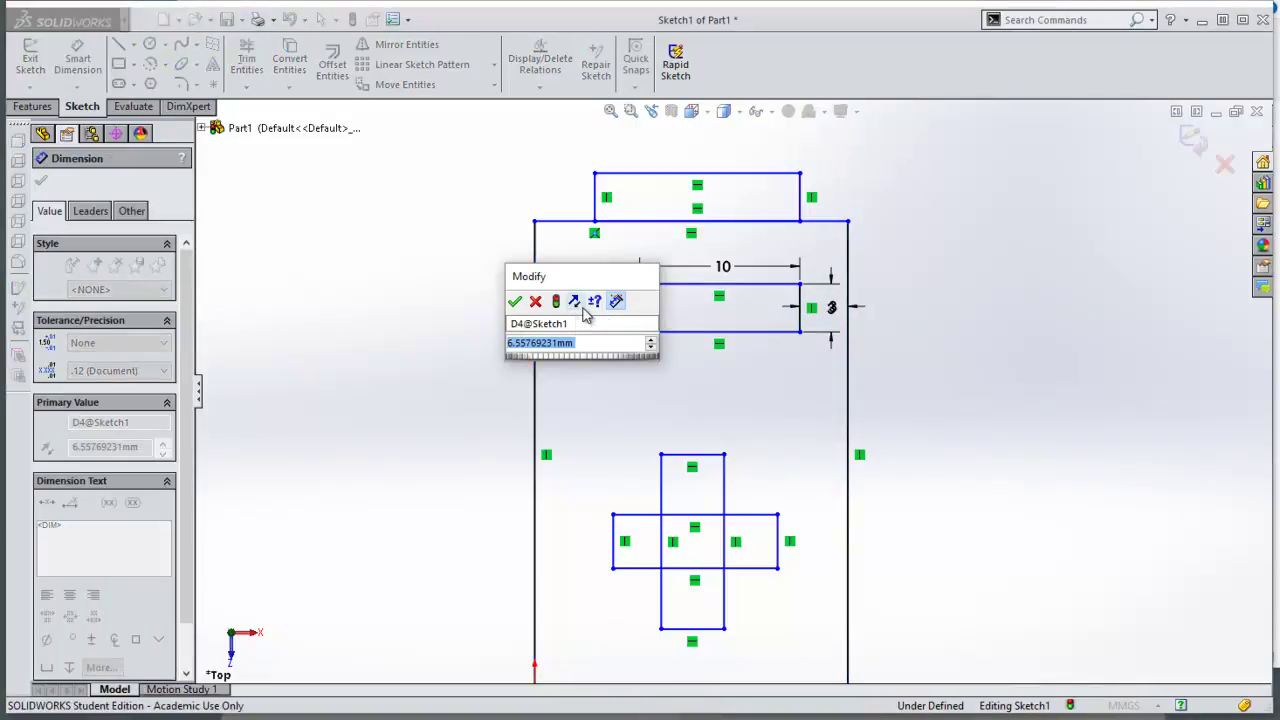
key(Return)
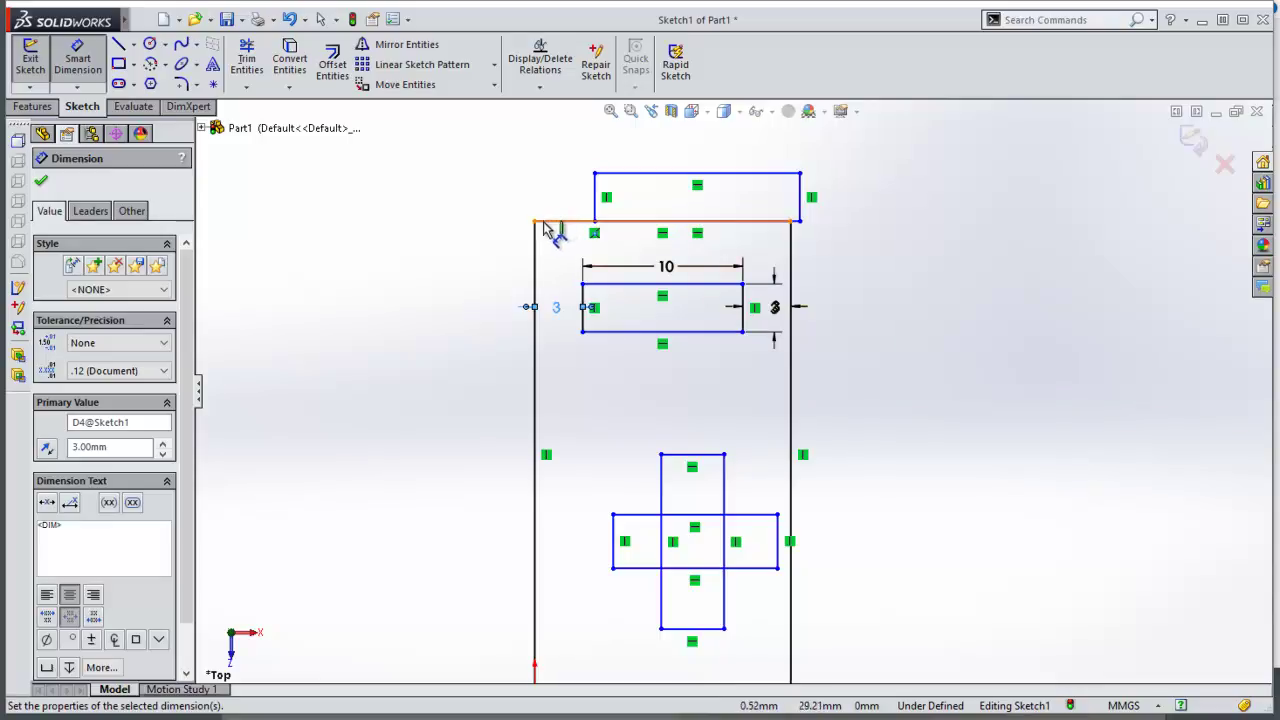
Step: Position the rectangle above the outline 3 mm from the outline's upper-left corner and set its width to 10 mm
click(595, 202)
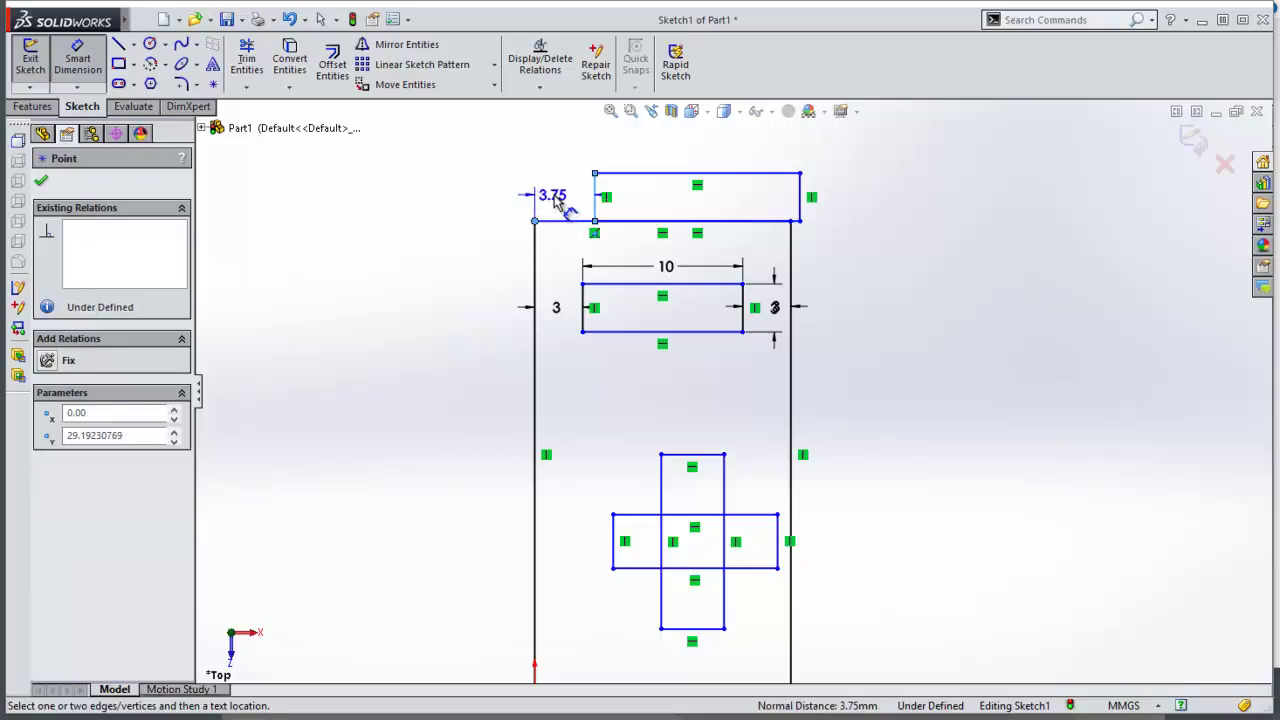
click(548, 192)
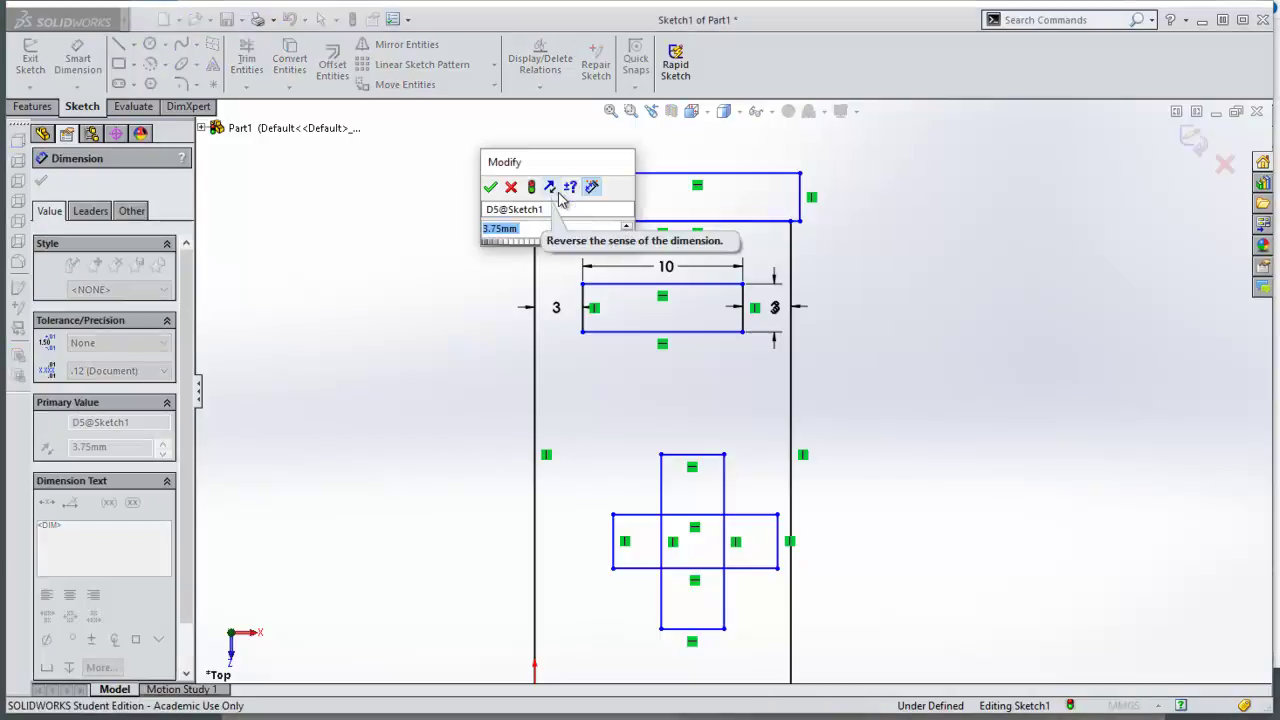
text(3)
key(Return)
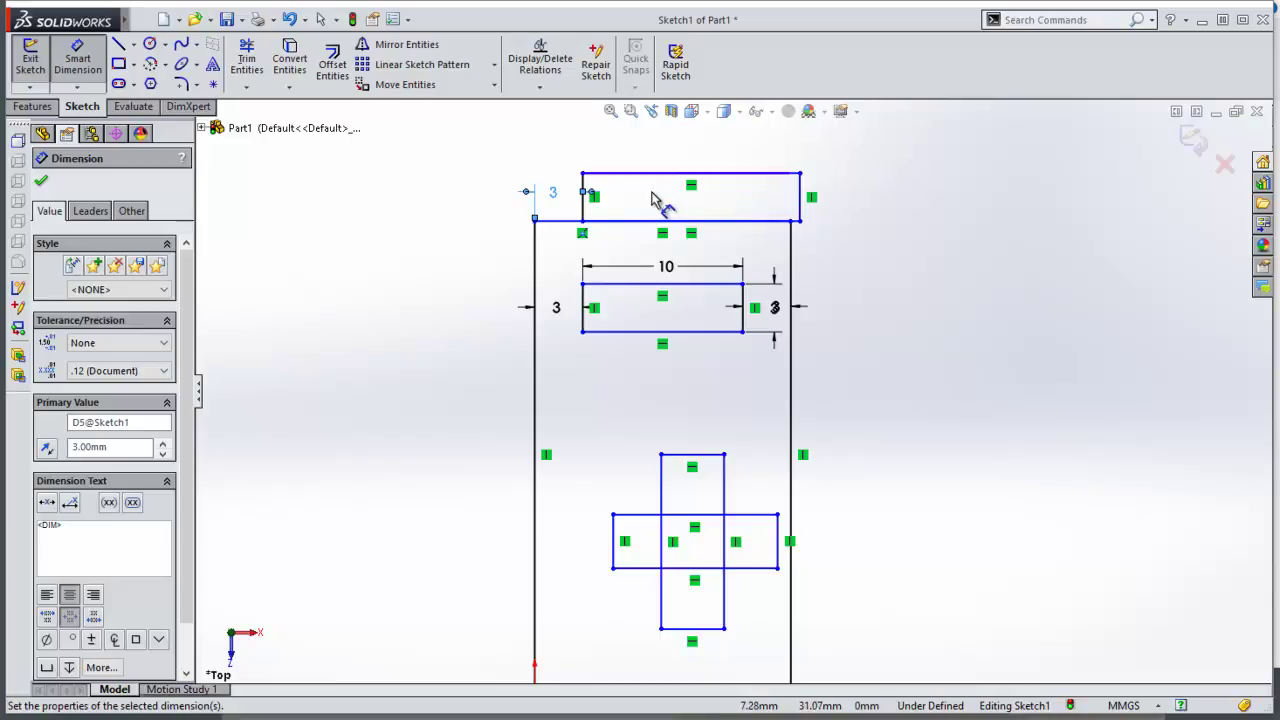
click(585, 210)
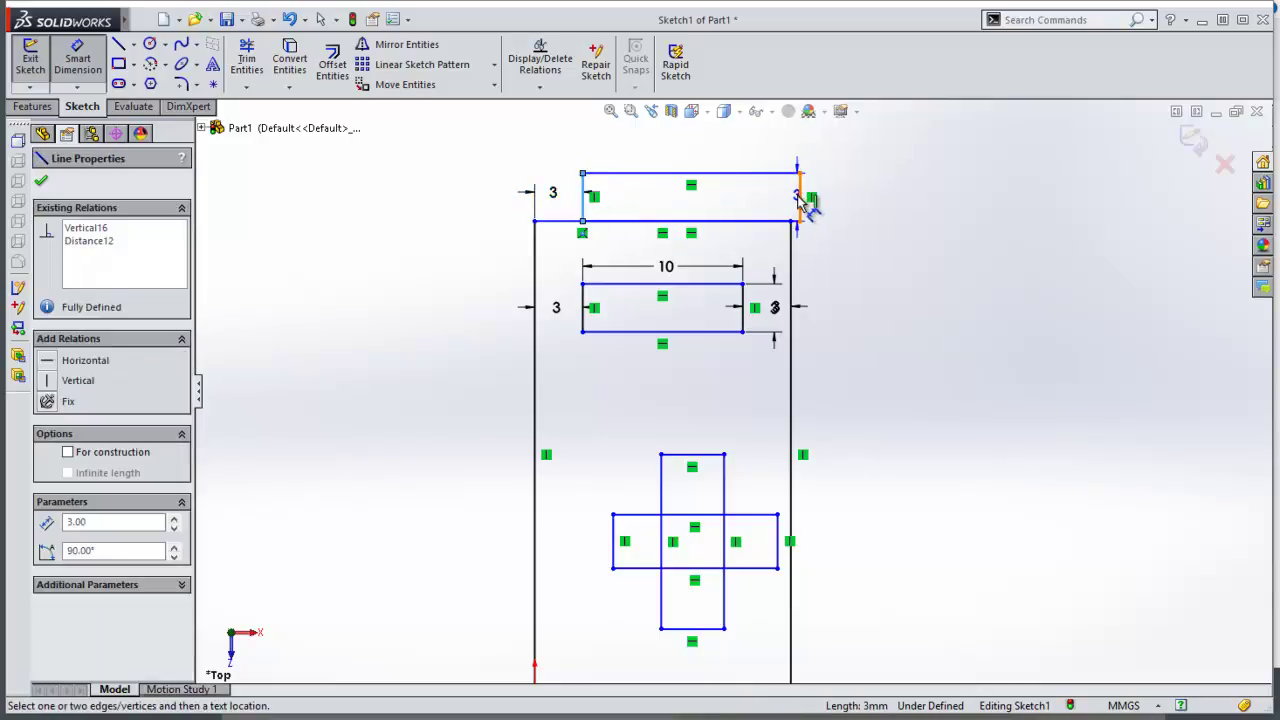
click(800, 200)
click(737, 206)
text(10)
key(Return)
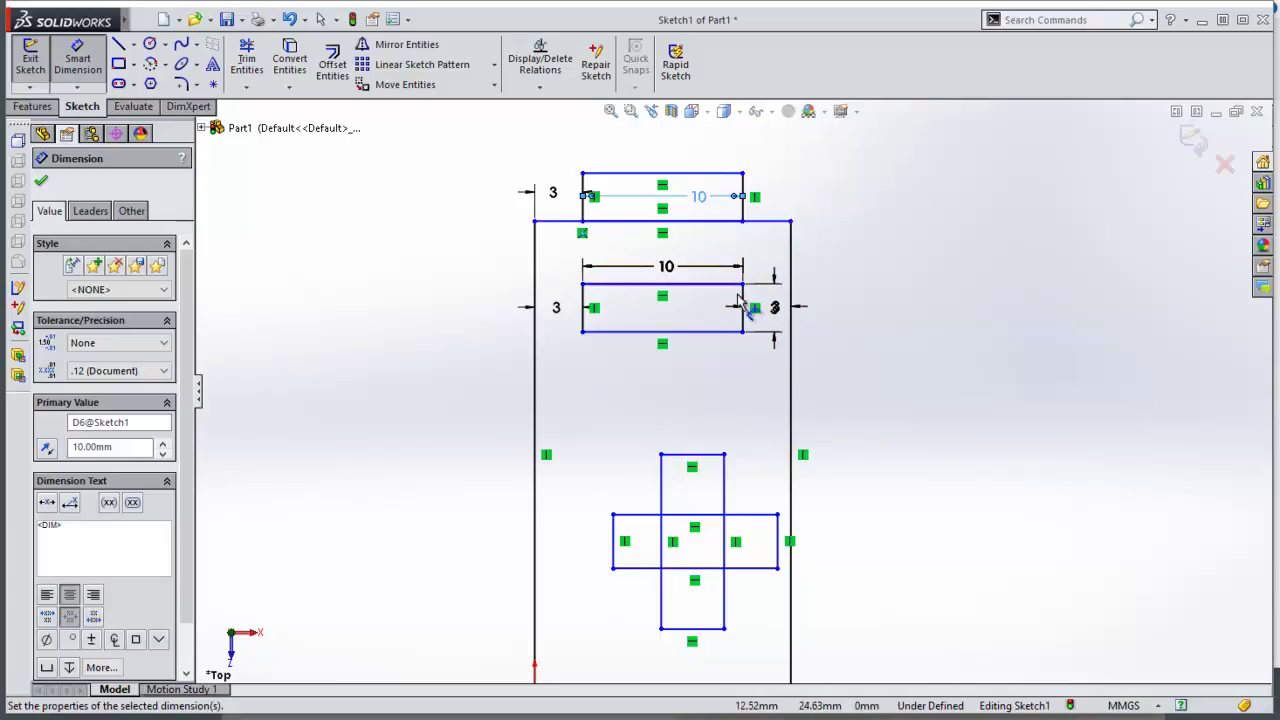
Step: Dimension the short upper edge of the cross's upright rectangle to 3 mm
scroll(610, 322, down, 1)
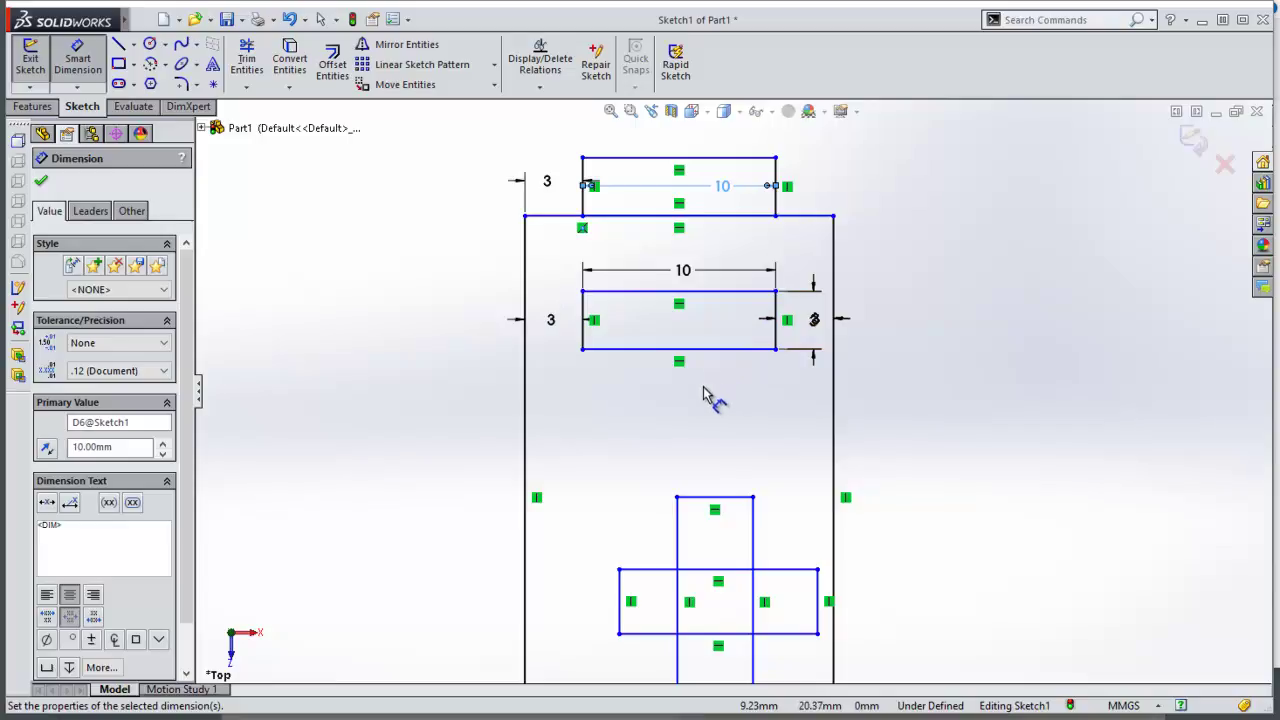
scroll(700, 432, up, 3)
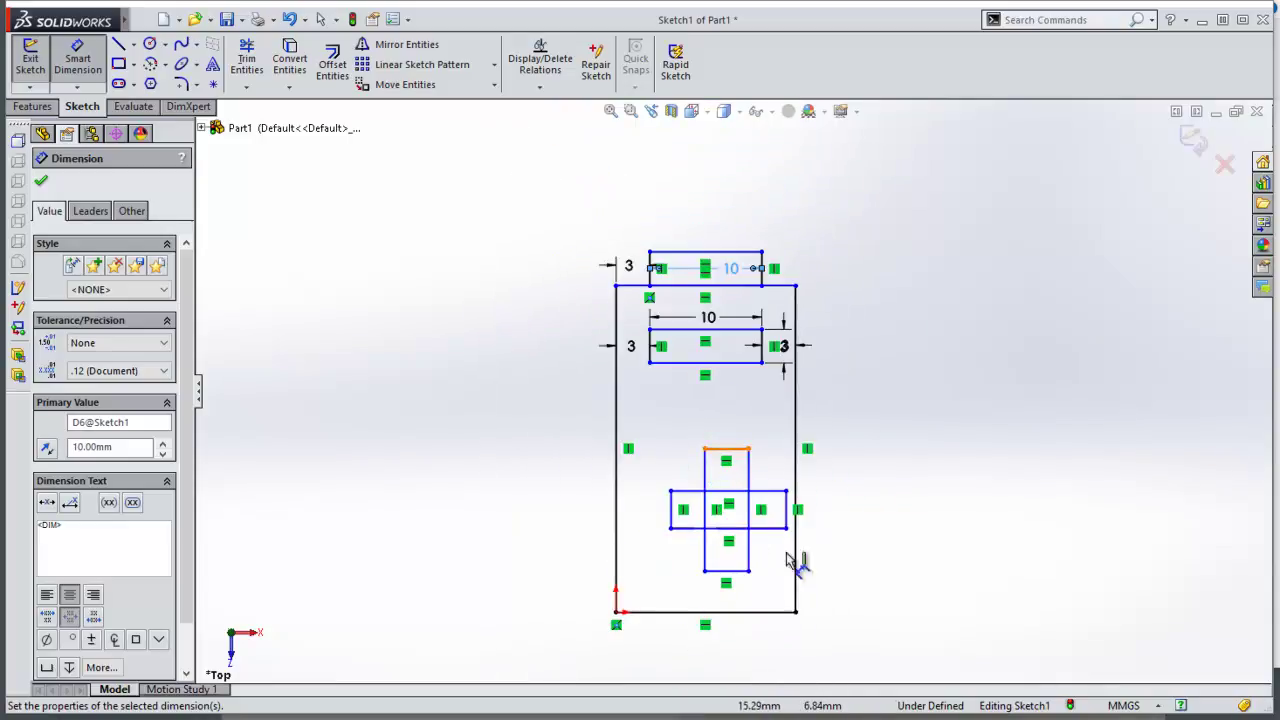
scroll(712, 538, down, 2)
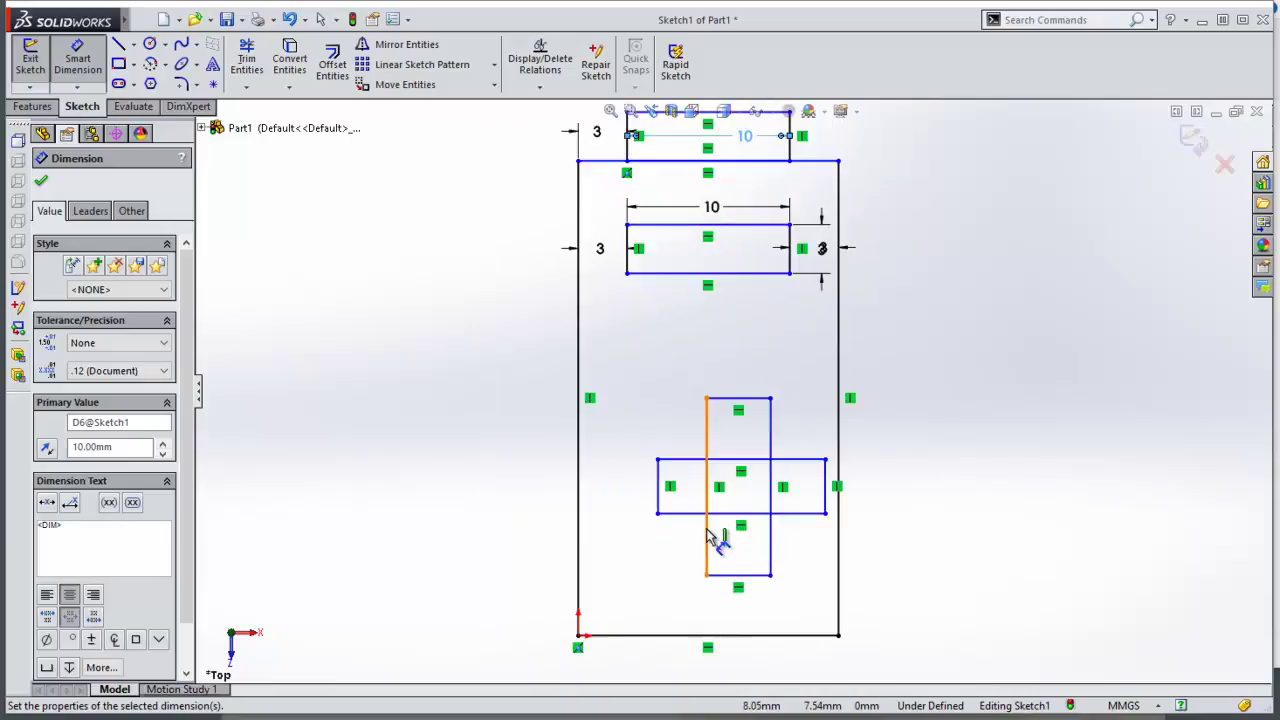
click(90, 72)
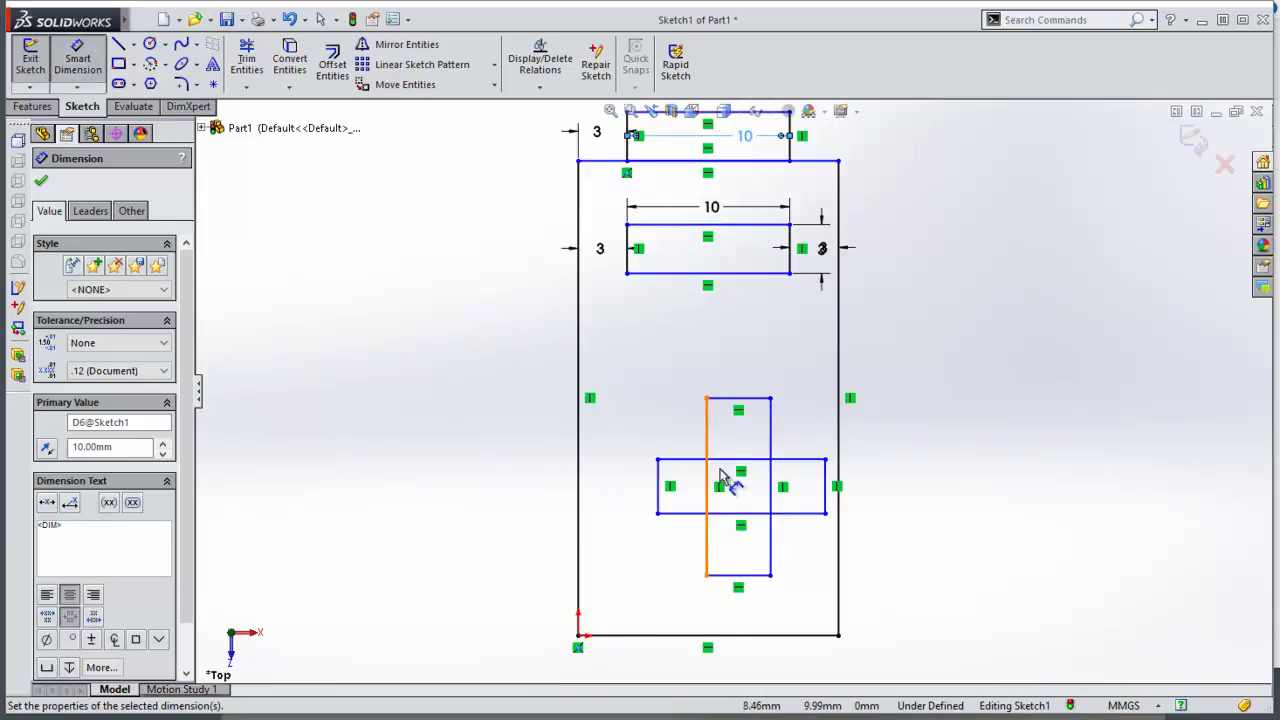
click(745, 399)
click(748, 376)
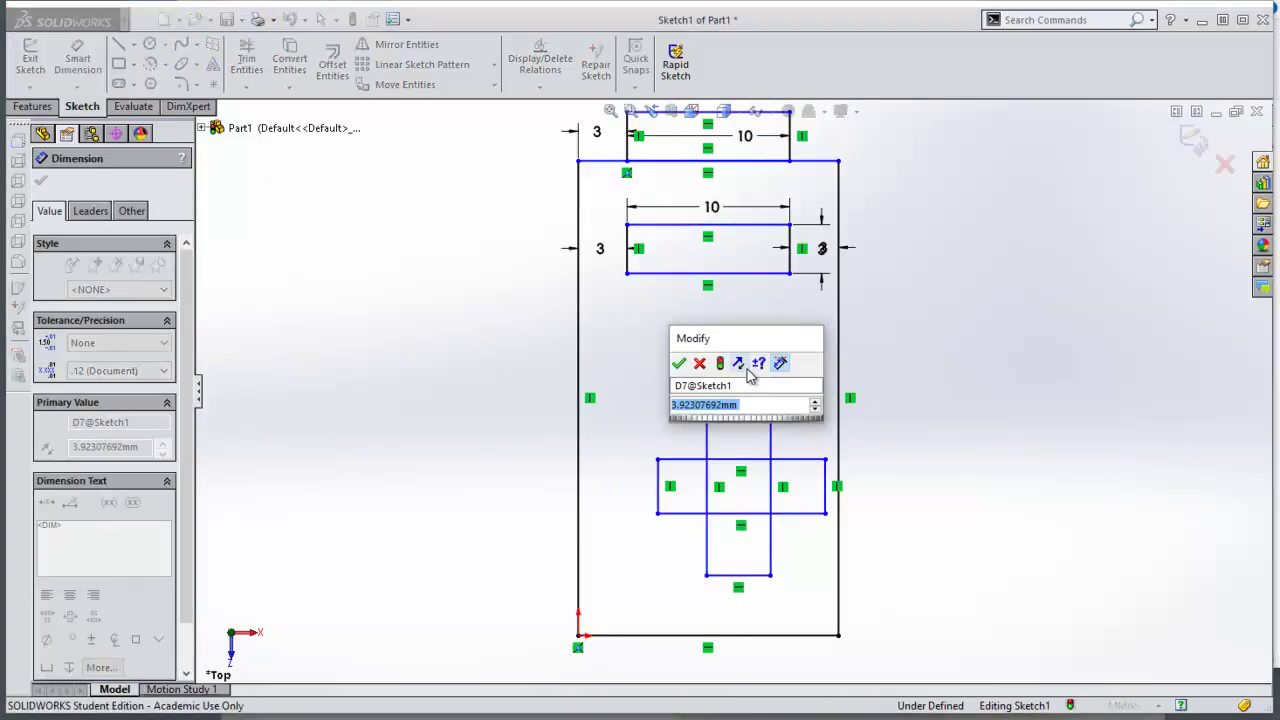
text(3)
key(Return)
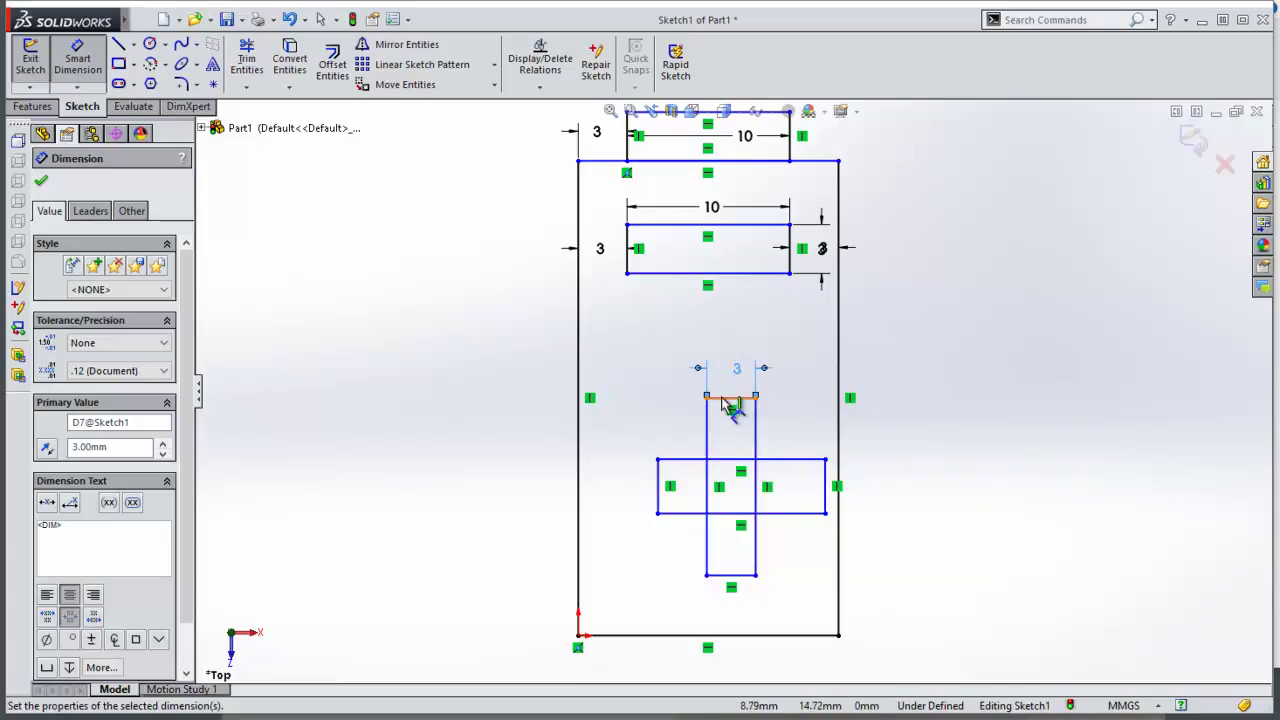
Step: Set the height of the cross's horizontal rectangle to 3 mm
click(666, 492)
click(640, 497)
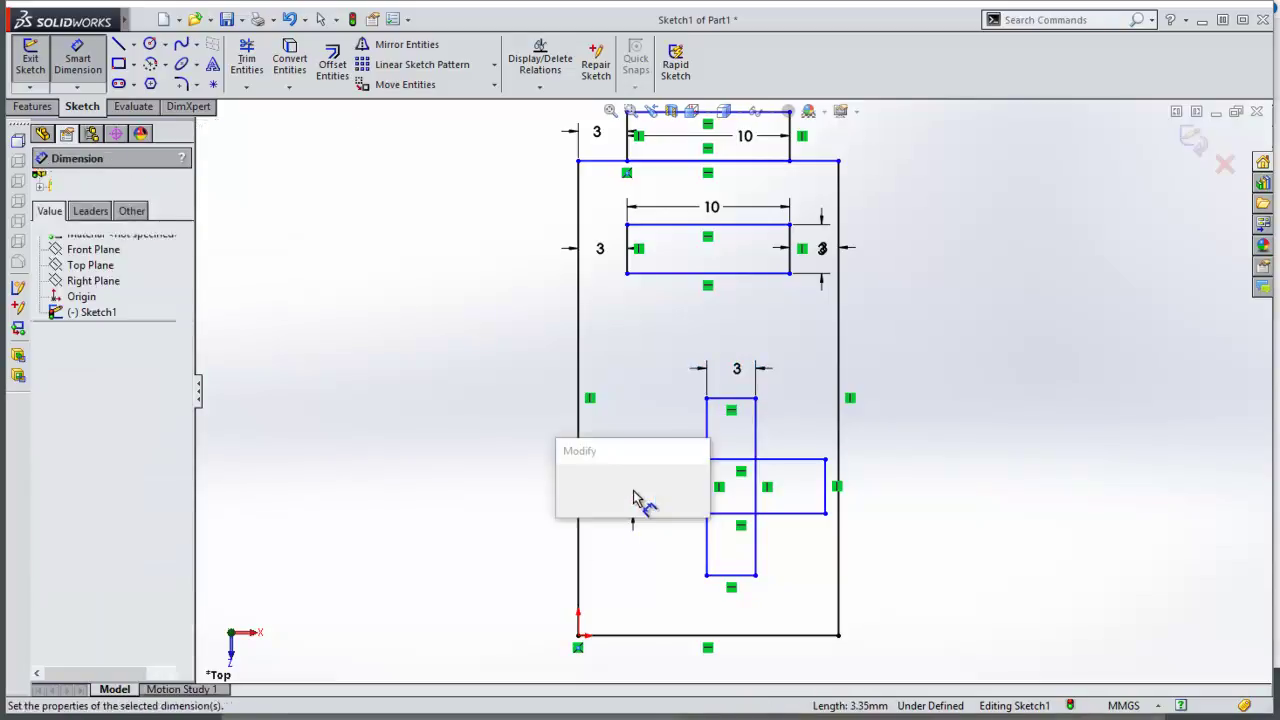
text(3)
key(Return)
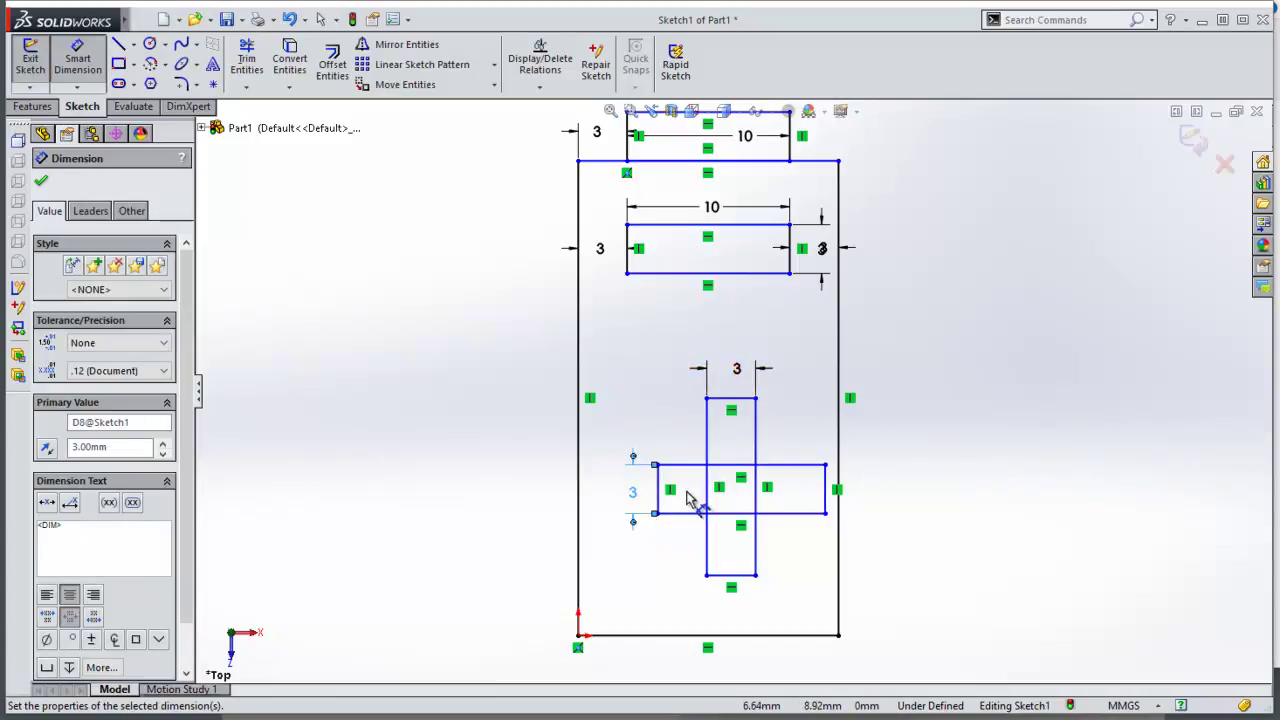
Step: Dimension the long sides of the cross's horizontal and upright rectangles to 9 mm each
click(738, 514)
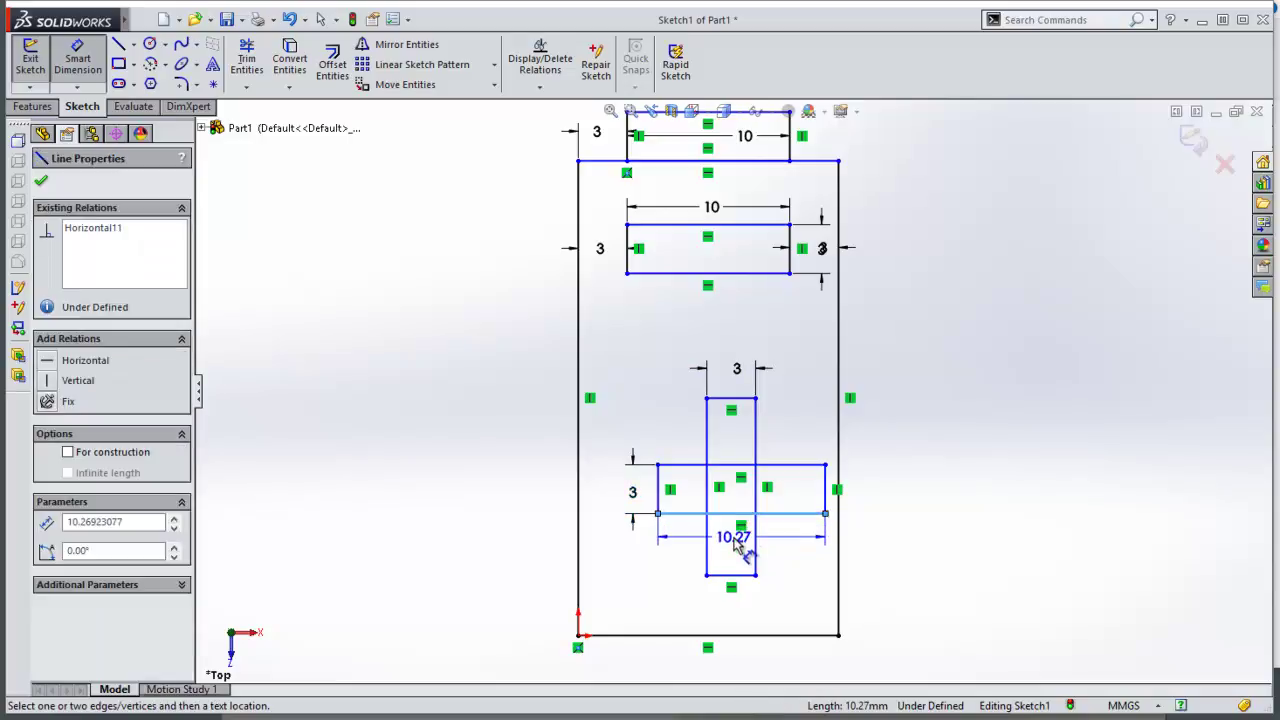
click(737, 543)
text(9)
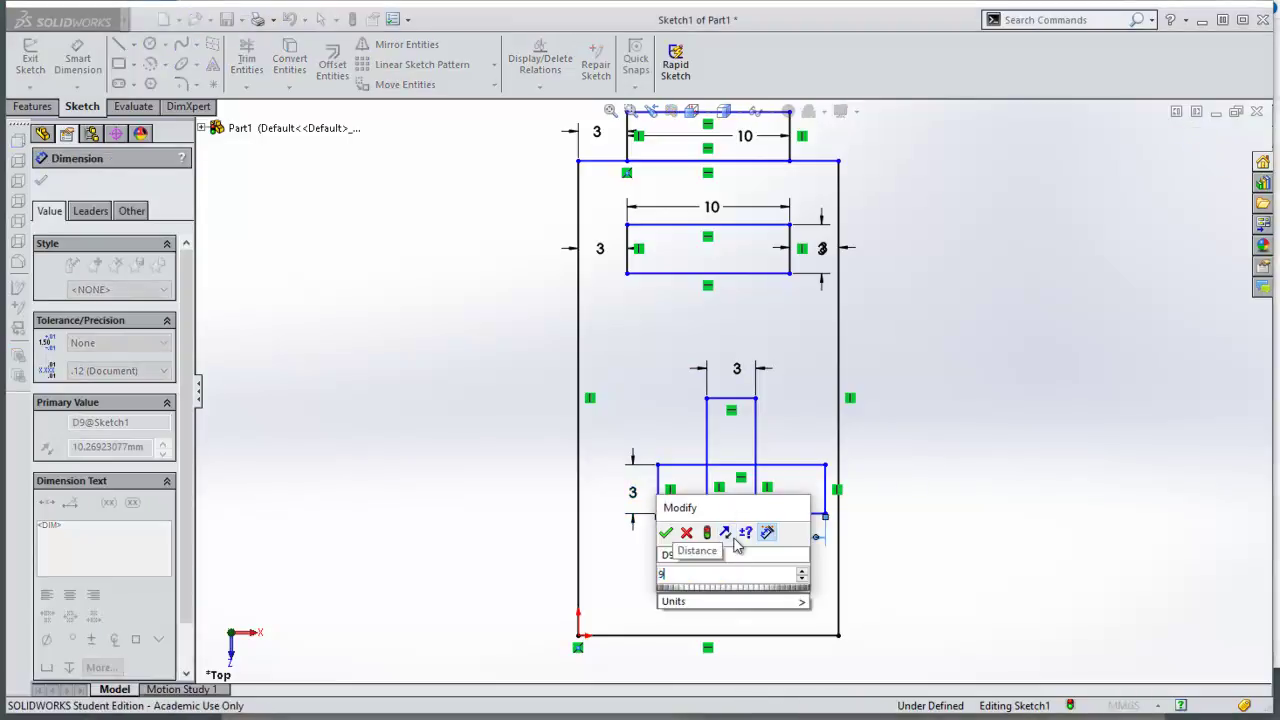
key(Return)
click(757, 455)
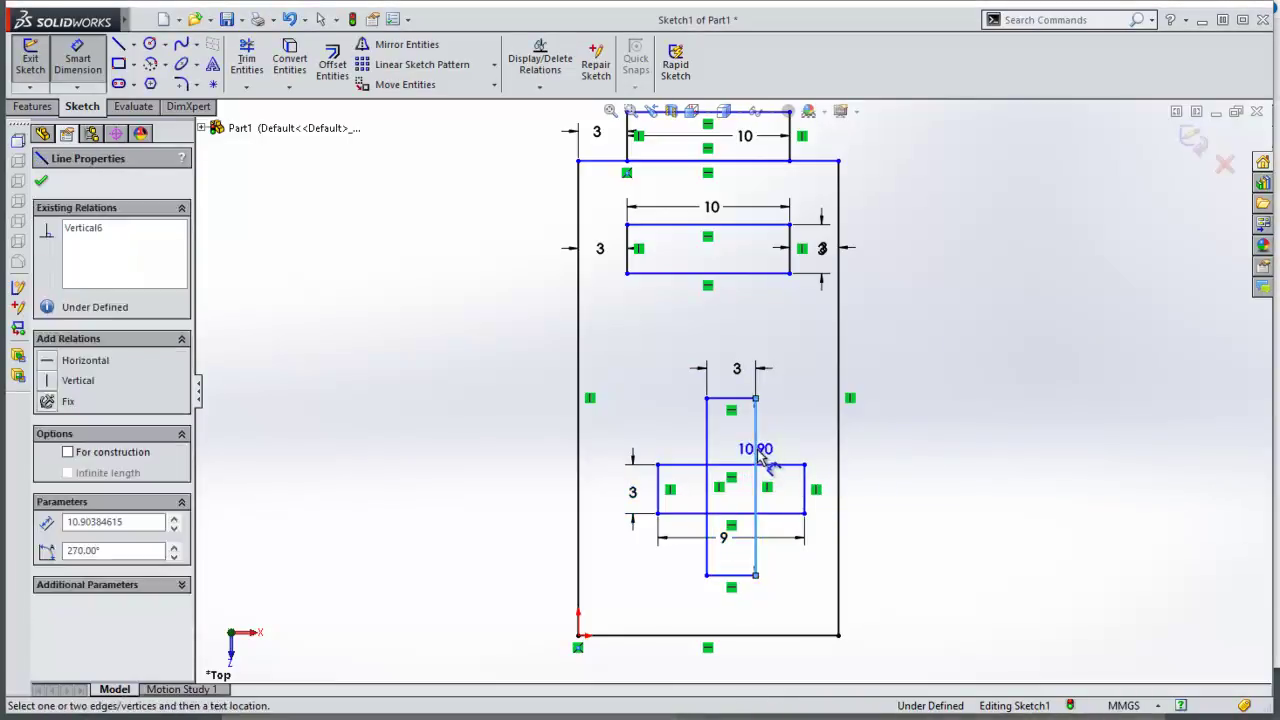
click(785, 455)
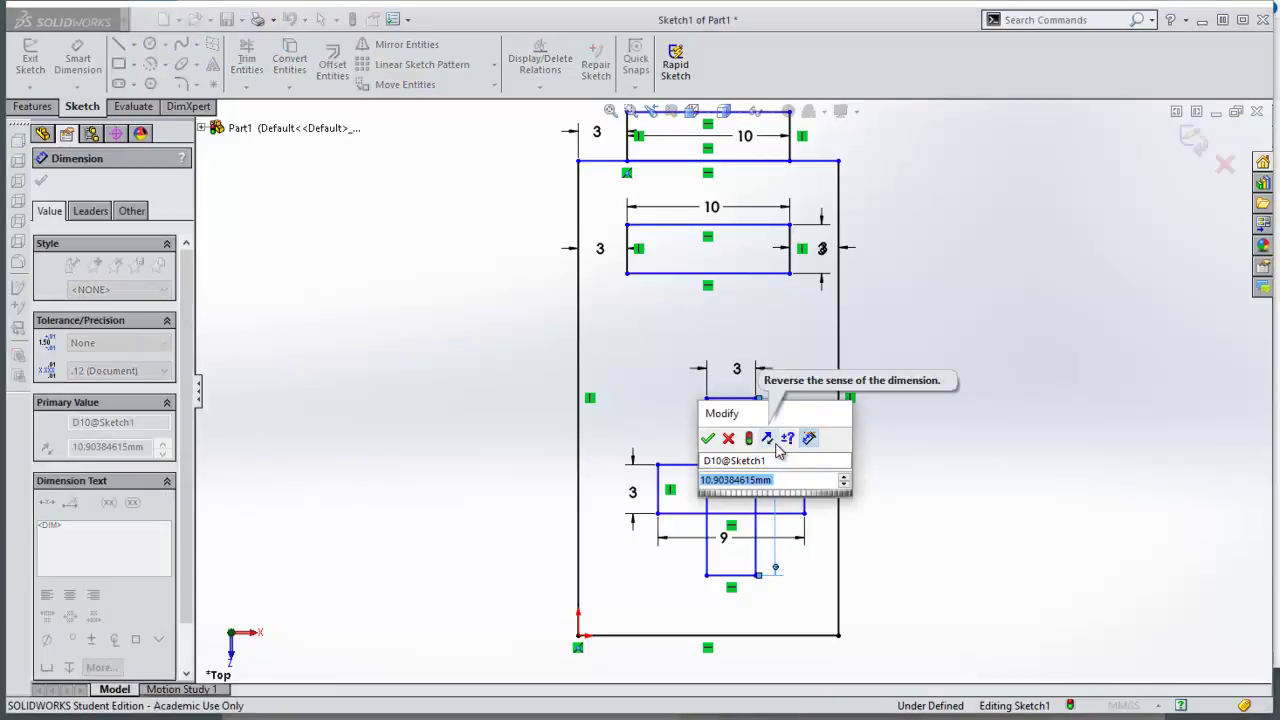
text(9)
key(Return)
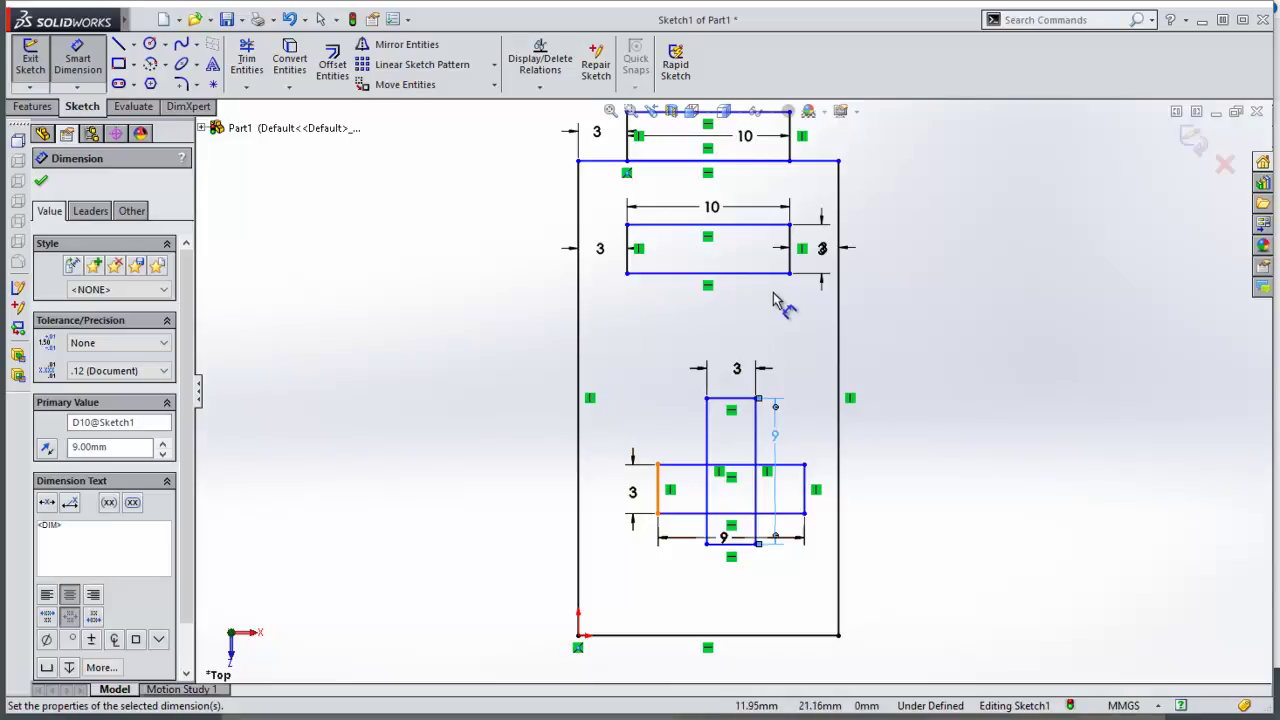
Step: Set the distance between the outline's left edge and the cross's horizontal rectangle to 3.5 mm
click(659, 490)
click(579, 497)
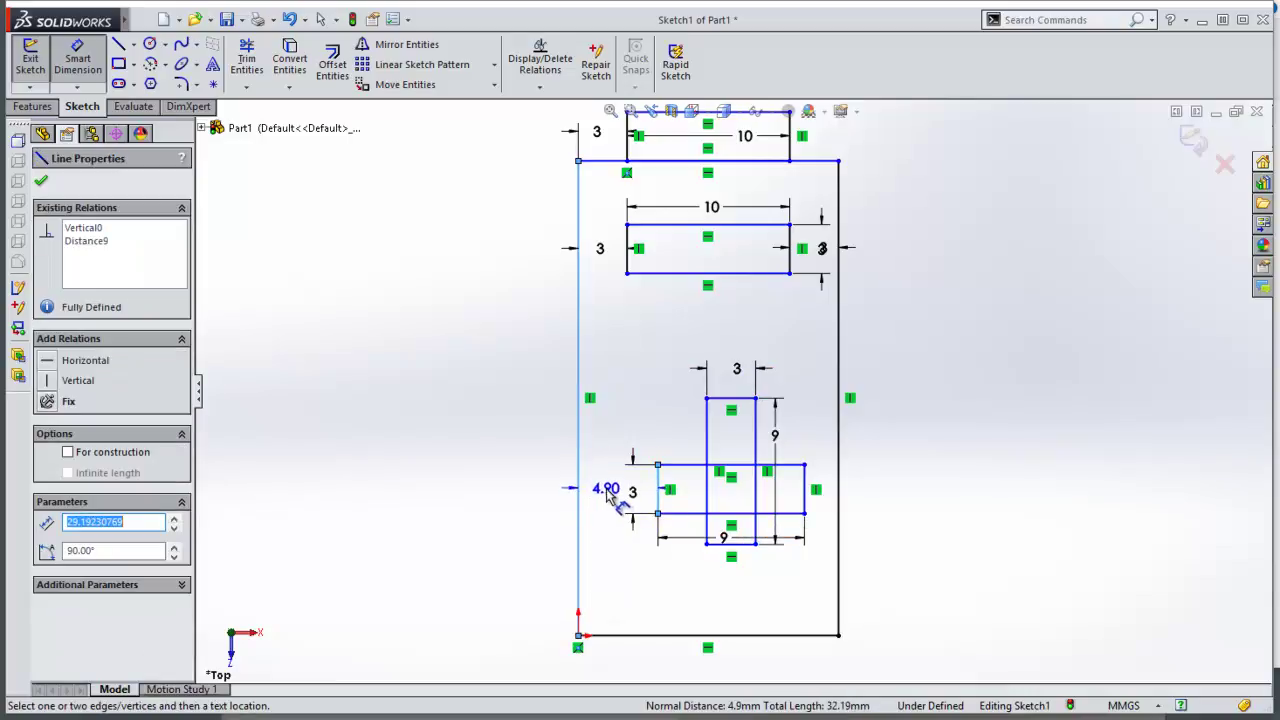
click(606, 497)
text(3.5)
key(Return)
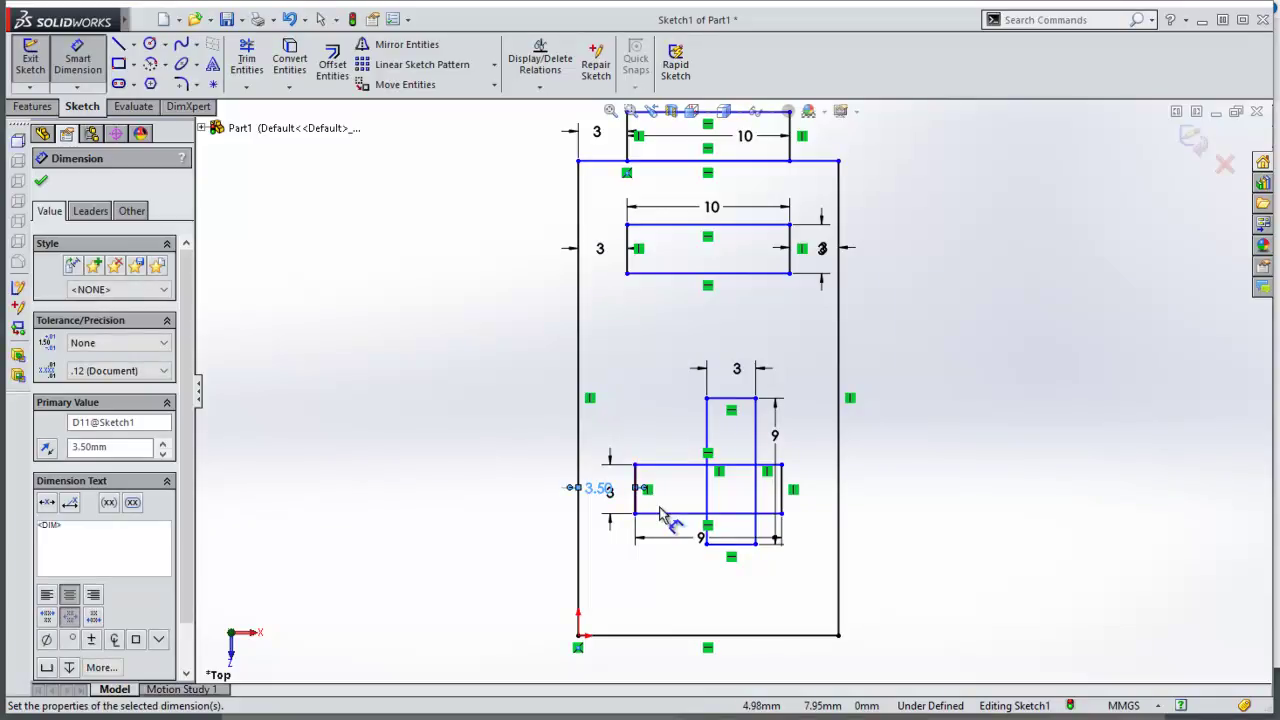
Step: Position the upright rectangle's left side 3 mm from the horizontal rectangle's upper-left corner
click(688, 465)
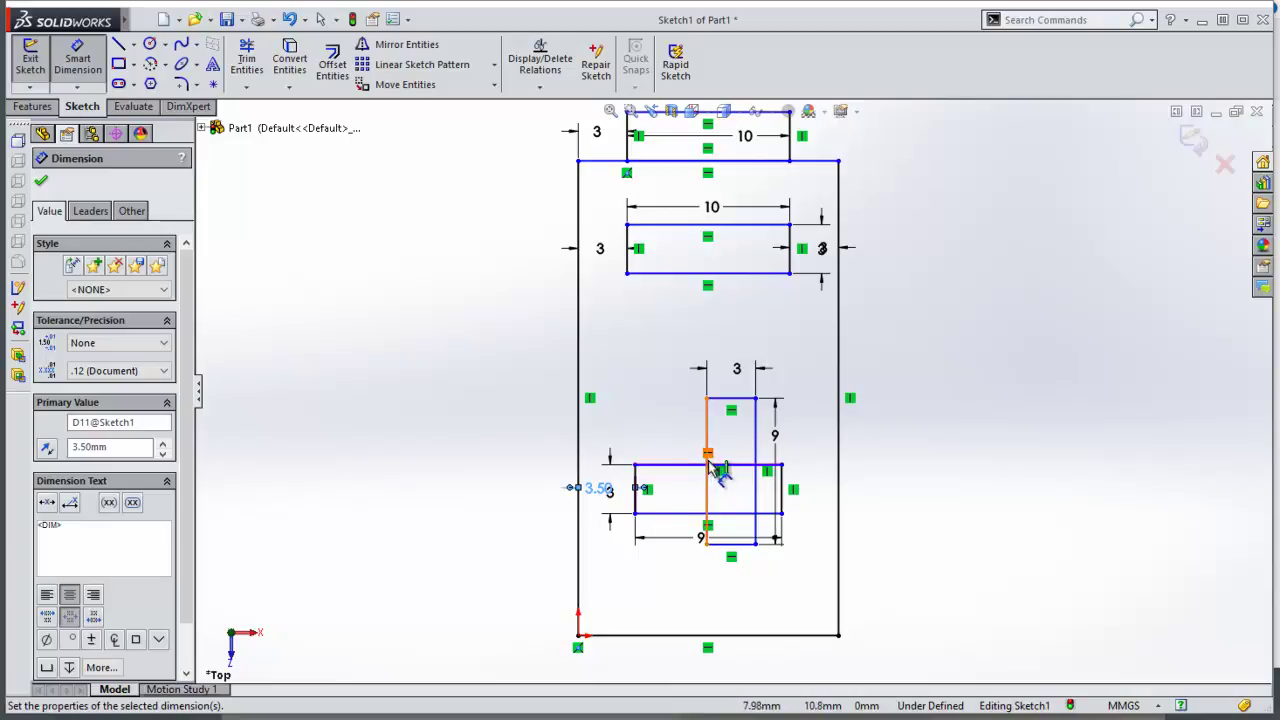
click(707, 455)
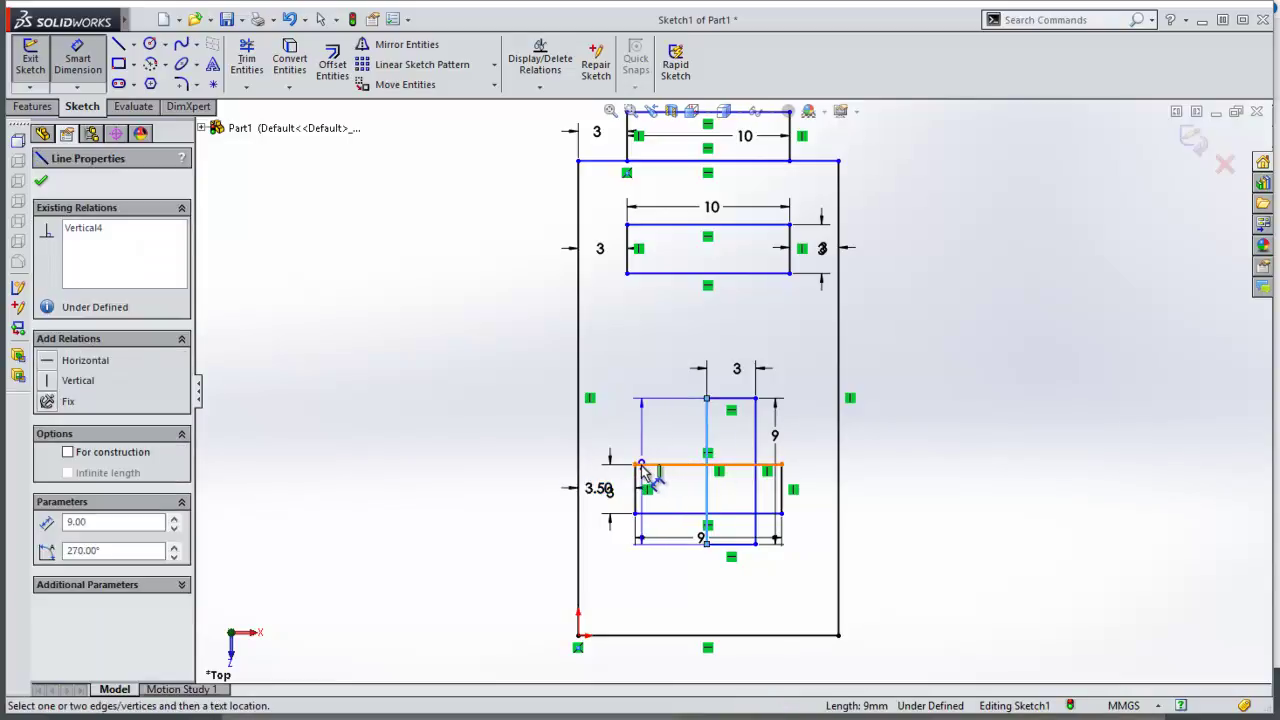
click(636, 464)
click(588, 450)
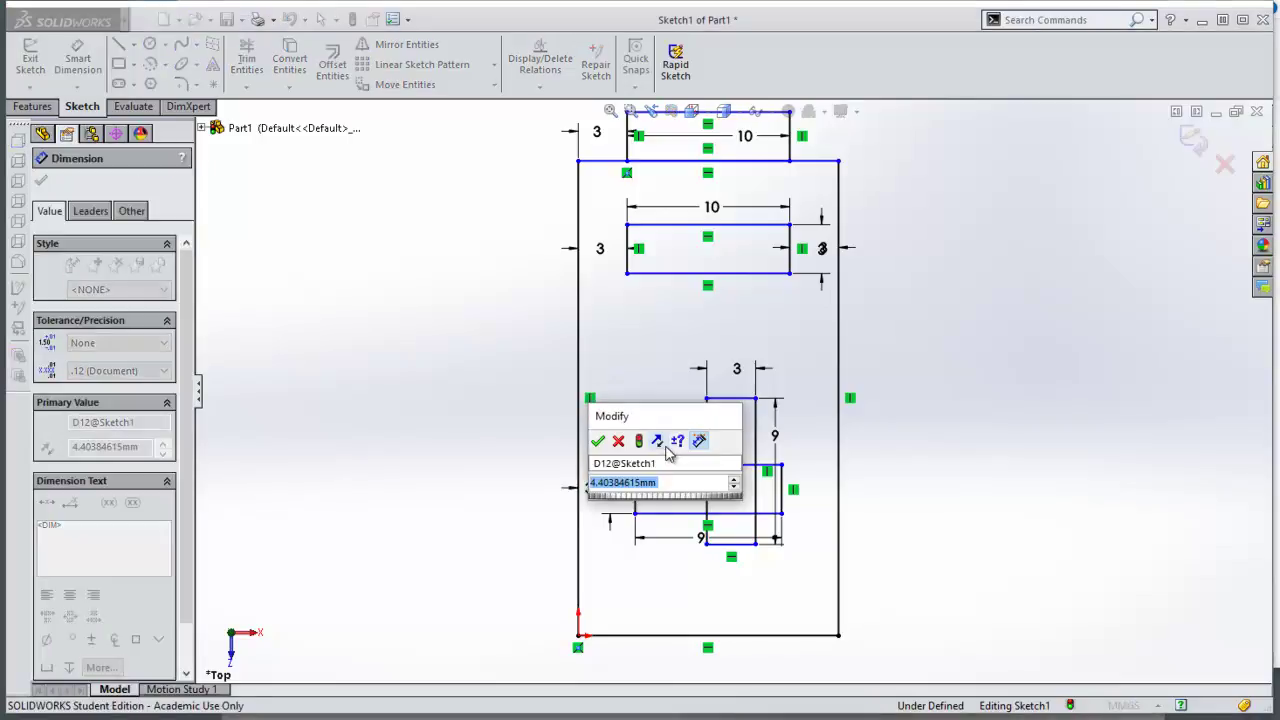
text(3)
key(Return)
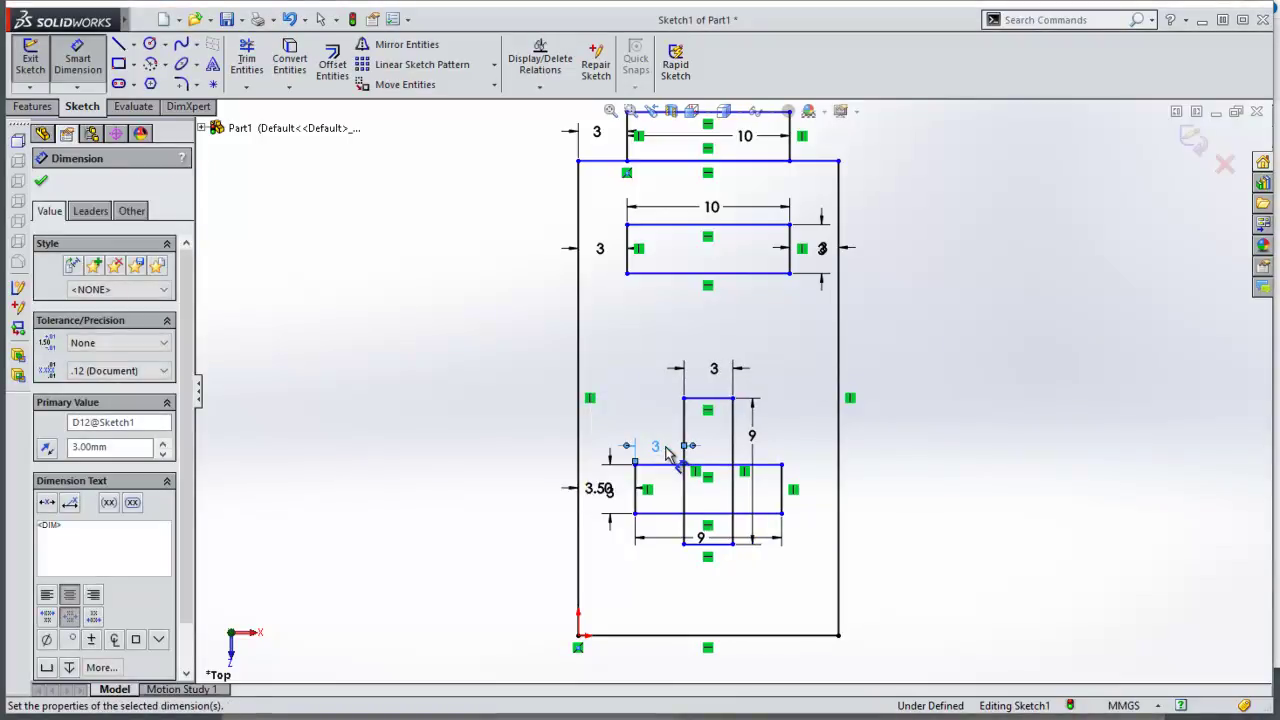
click(685, 399)
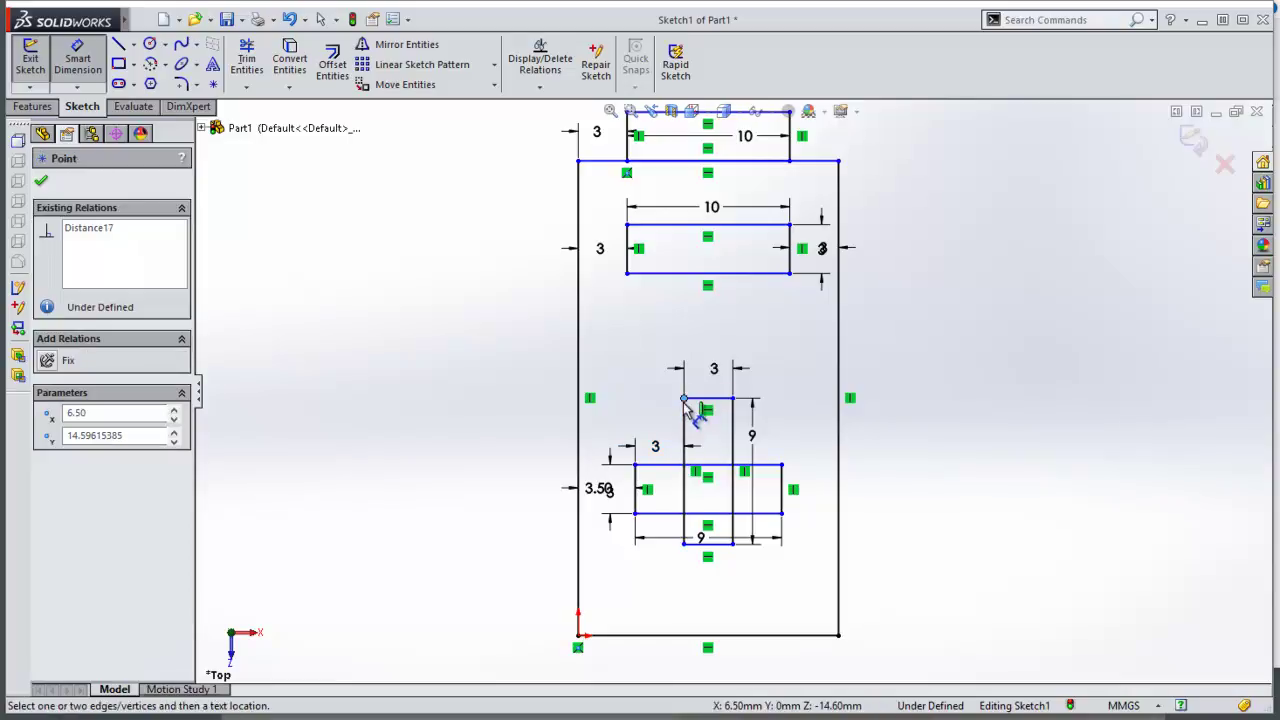
click(685, 468)
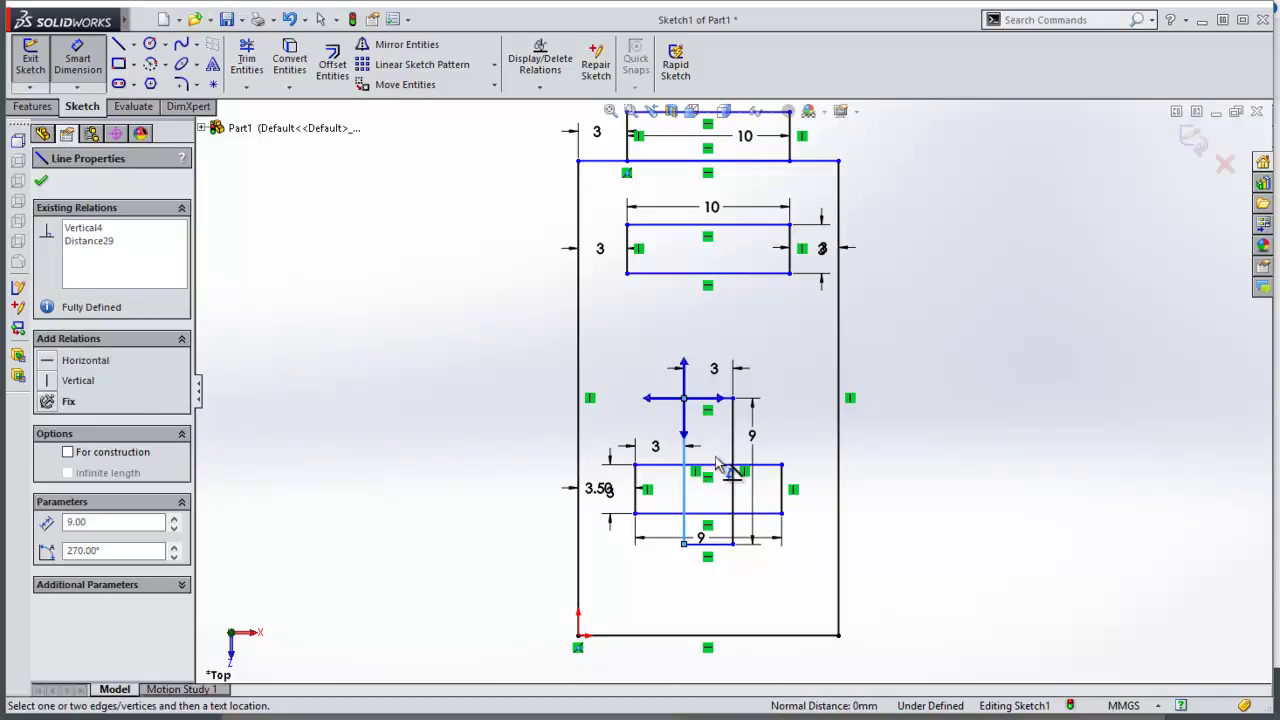
key(Escape)
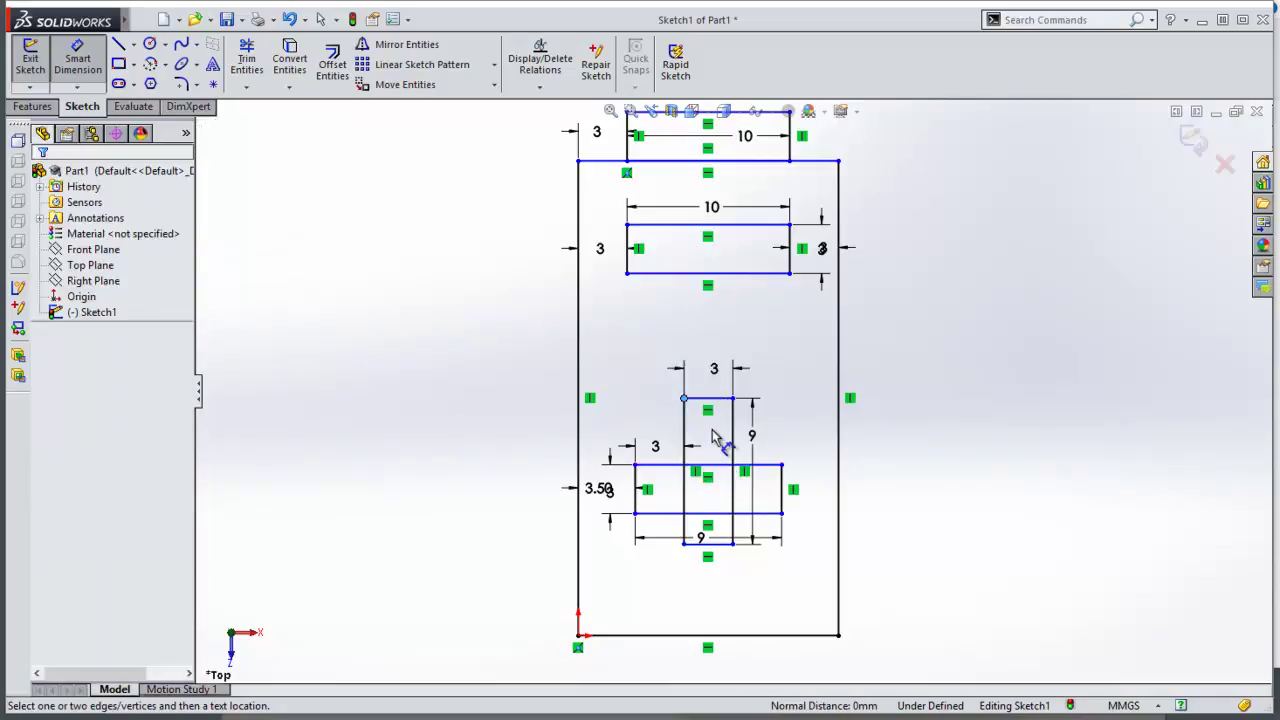
click(712, 466)
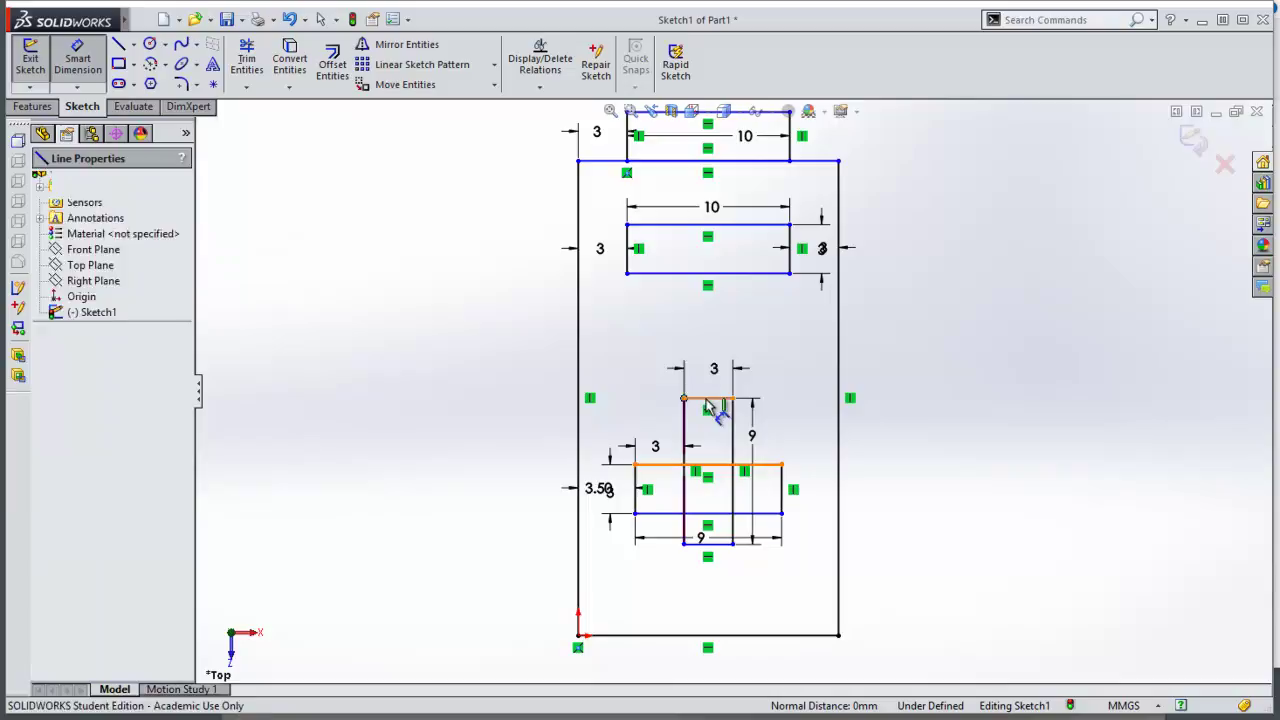
click(714, 465)
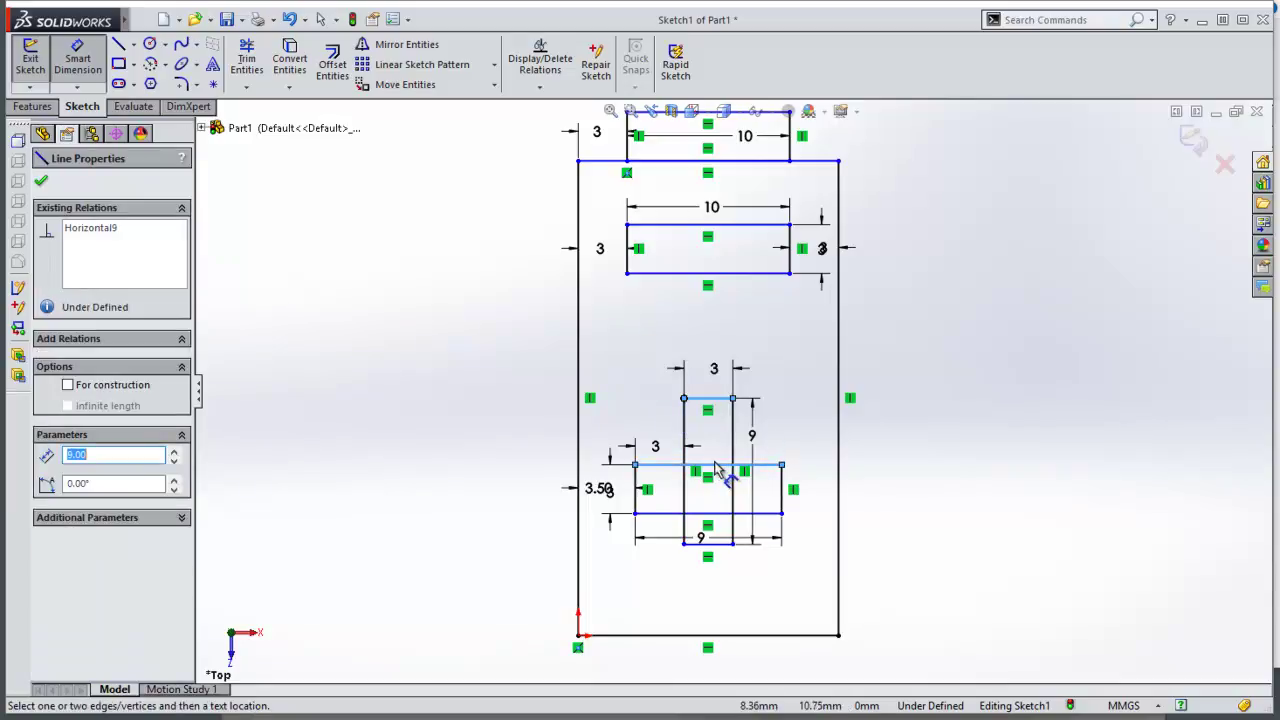
key(d)
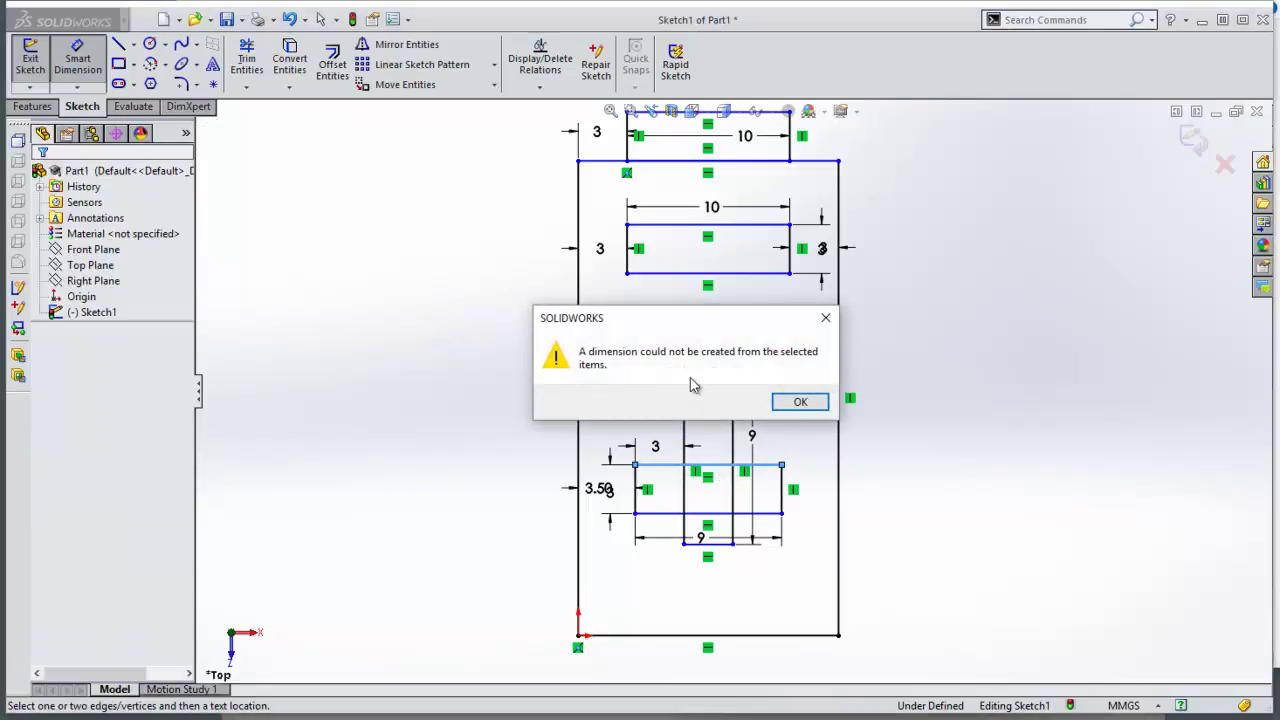
click(800, 401)
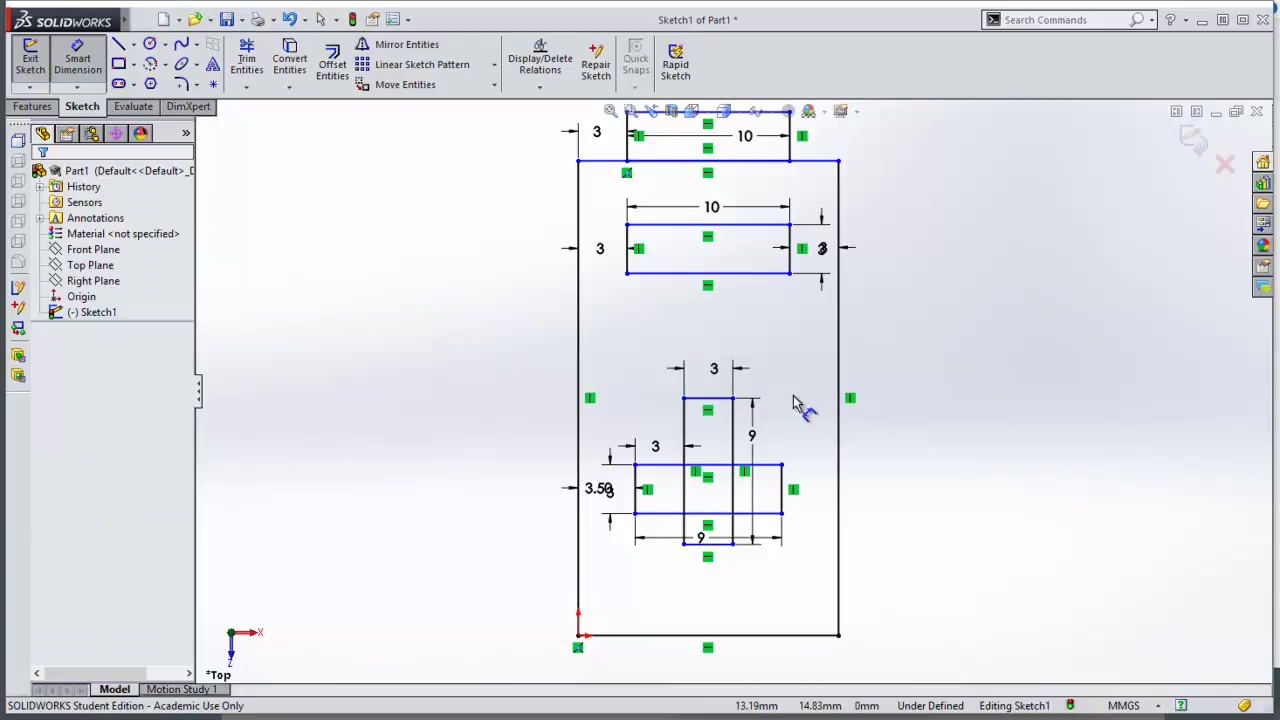
Step: Set the vertical distance between the lower edges of the cross's horizontal and upright rectangles to 3 mm
click(723, 516)
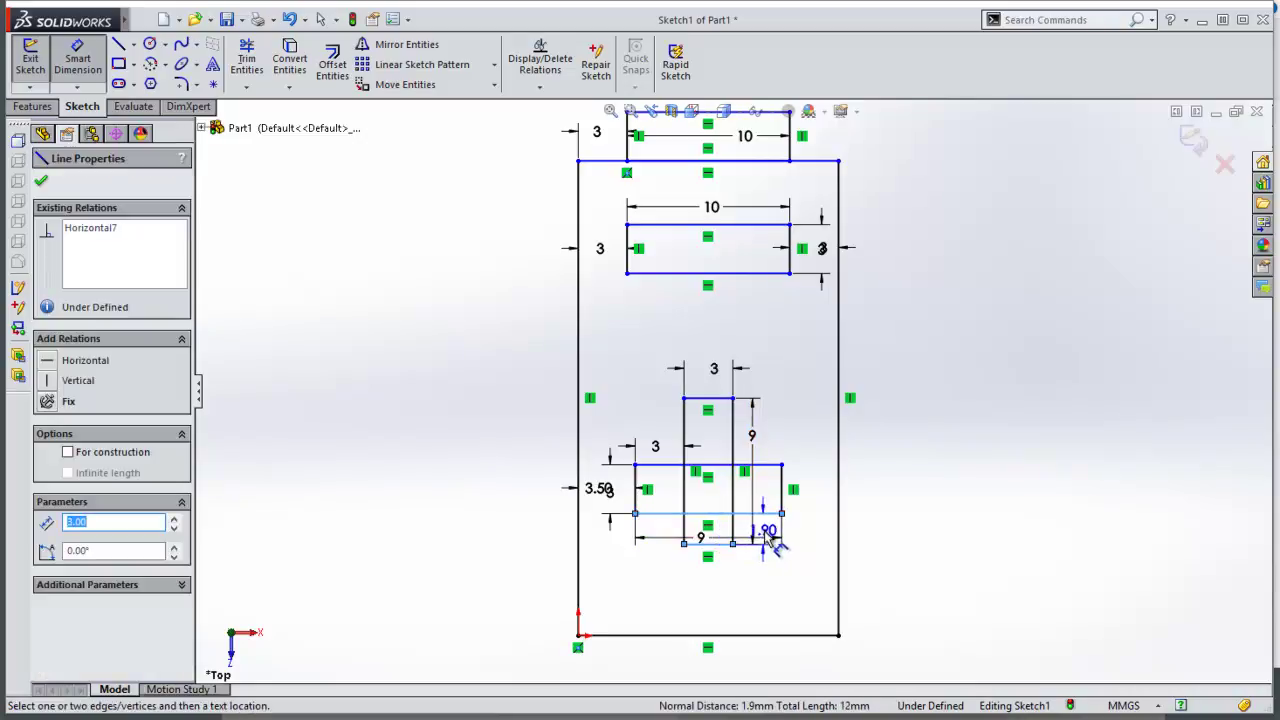
click(768, 534)
text(3)
key(Return)
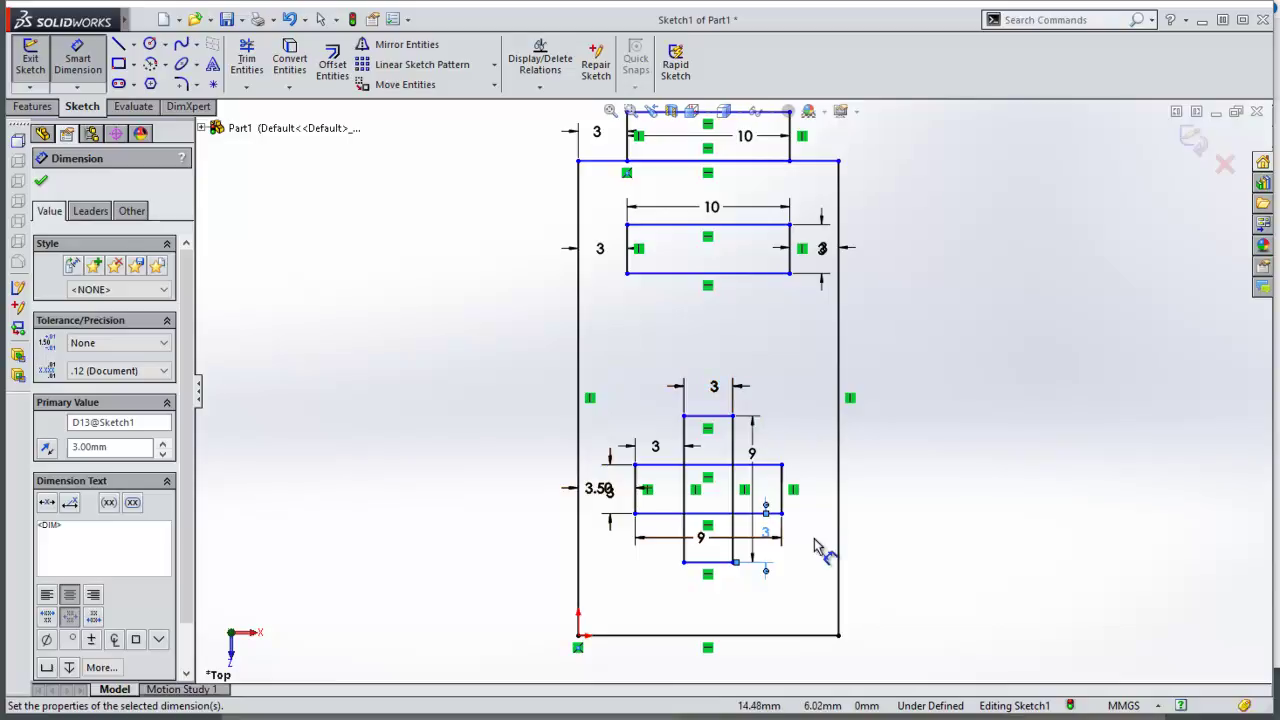
Step: Trim away the inner line segments where the two rectangles overlap to leave a single cross outline
click(247, 62)
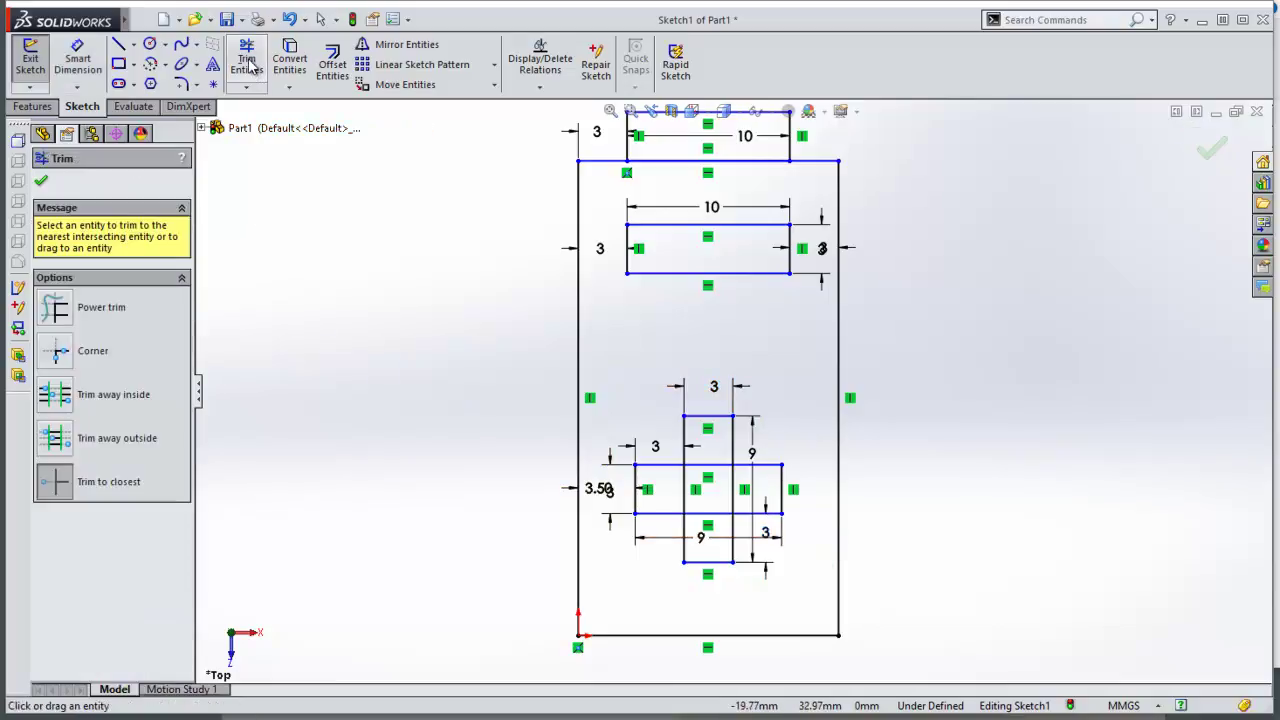
click(686, 492)
click(734, 495)
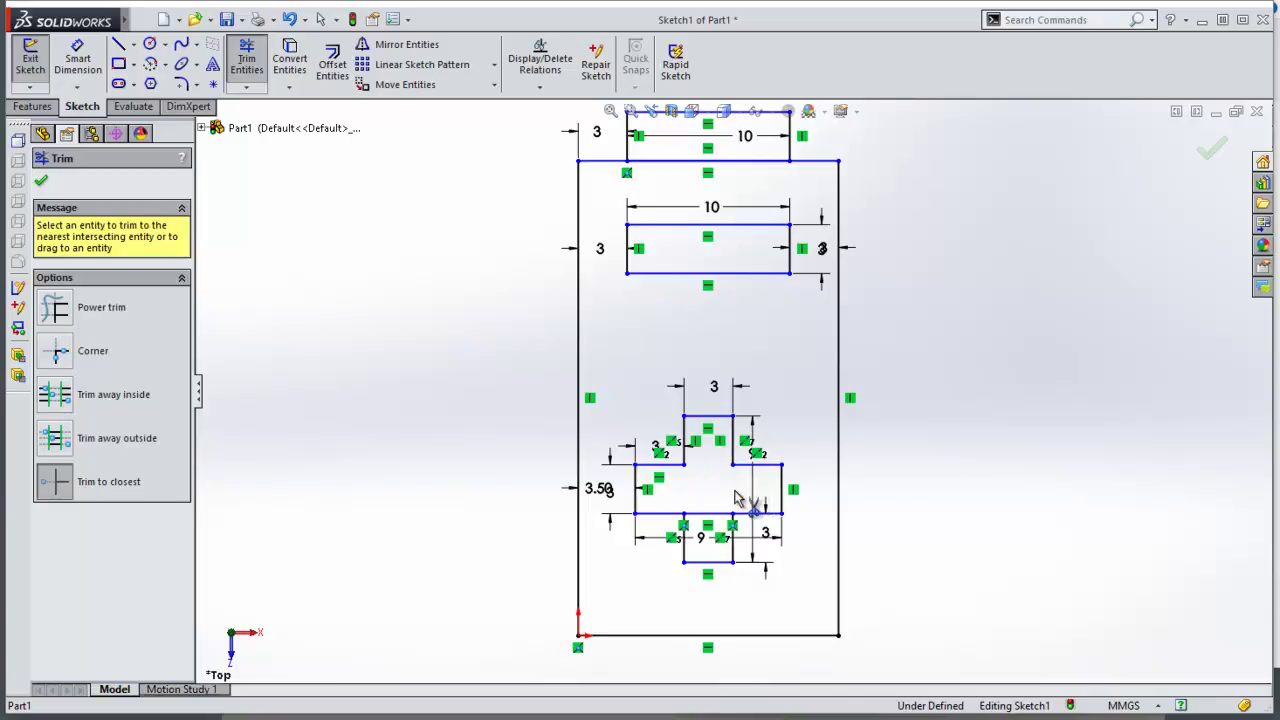
click(708, 513)
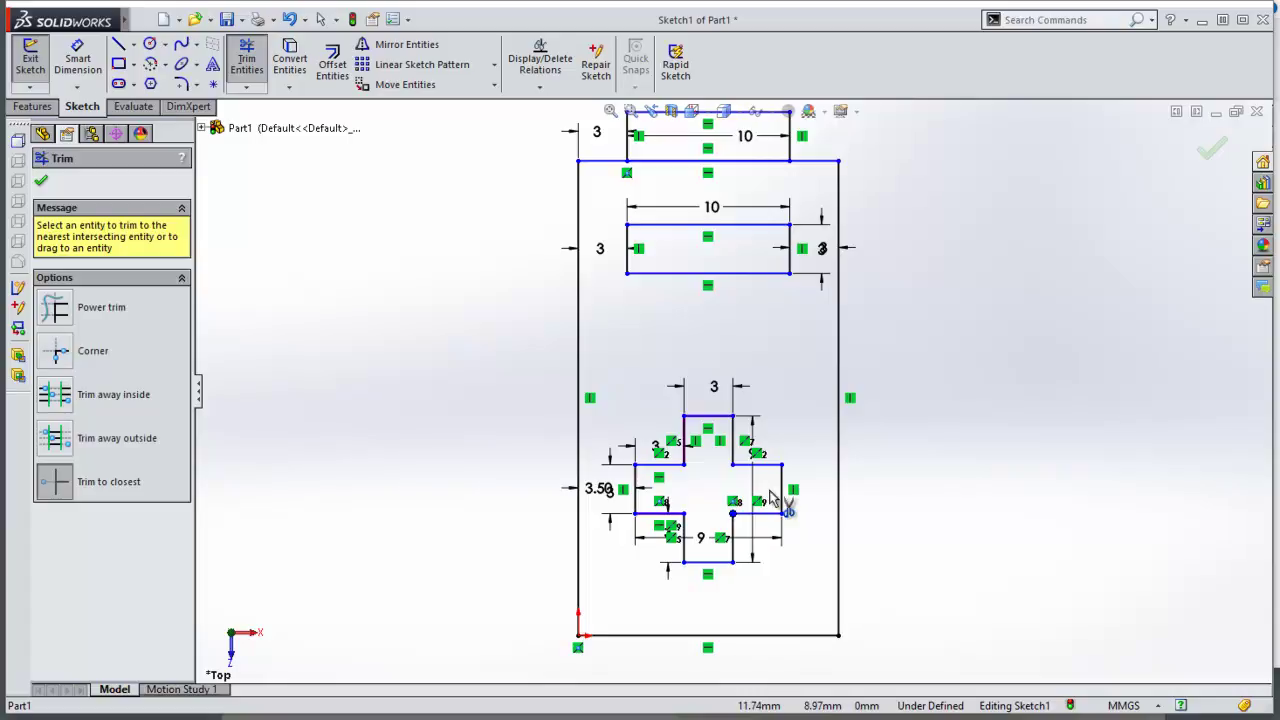
Step: Trim both overlapping line segments between the end tab and the main outline to merge them into one profile
scroll(705, 463, up, 2)
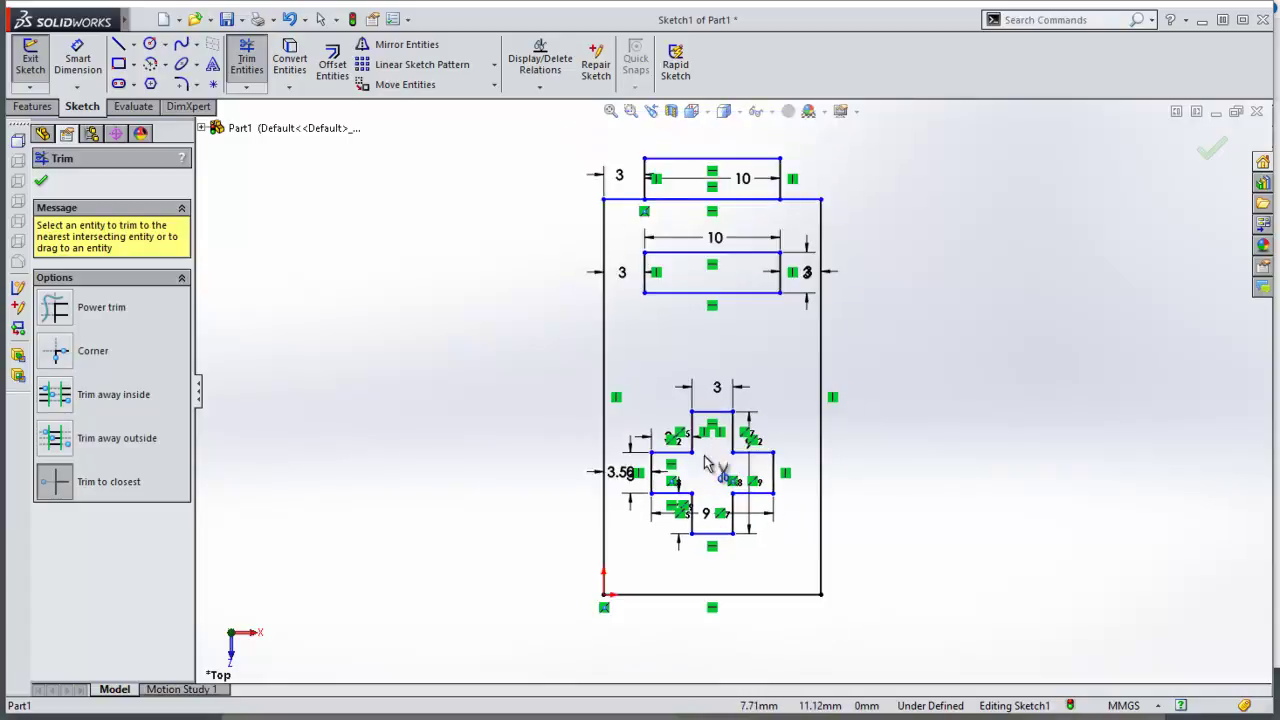
click(703, 205)
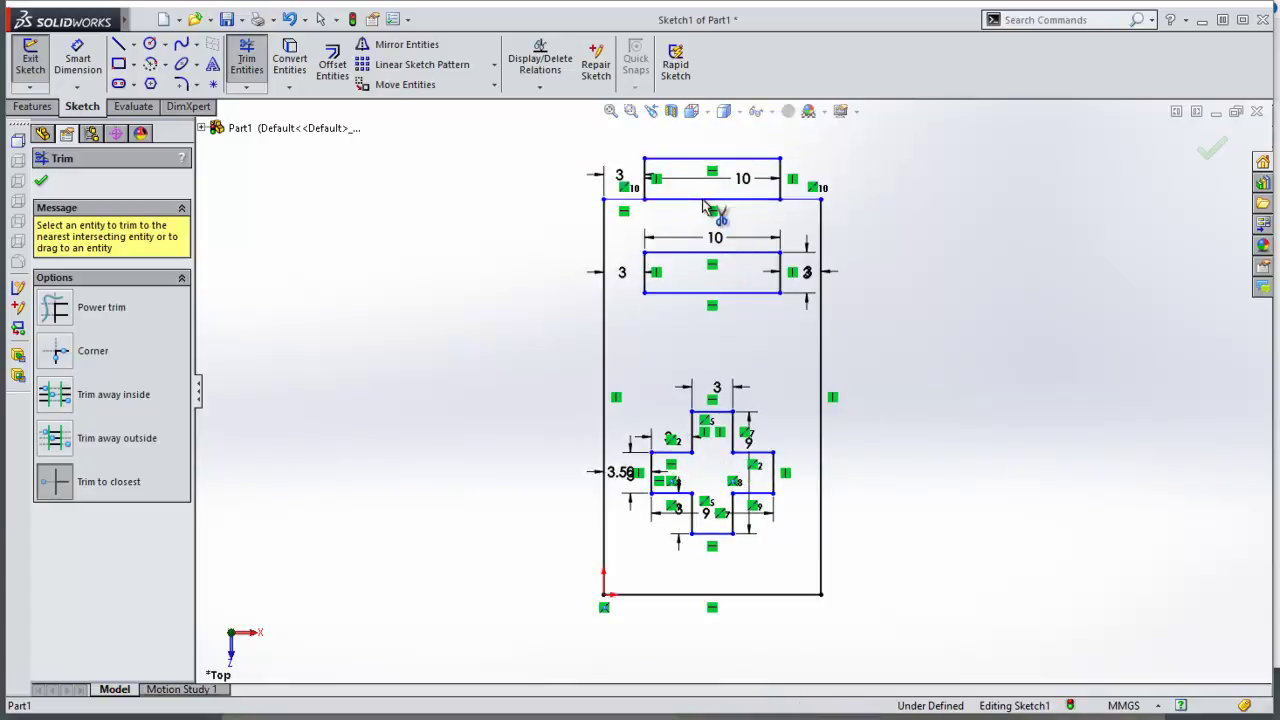
click(703, 202)
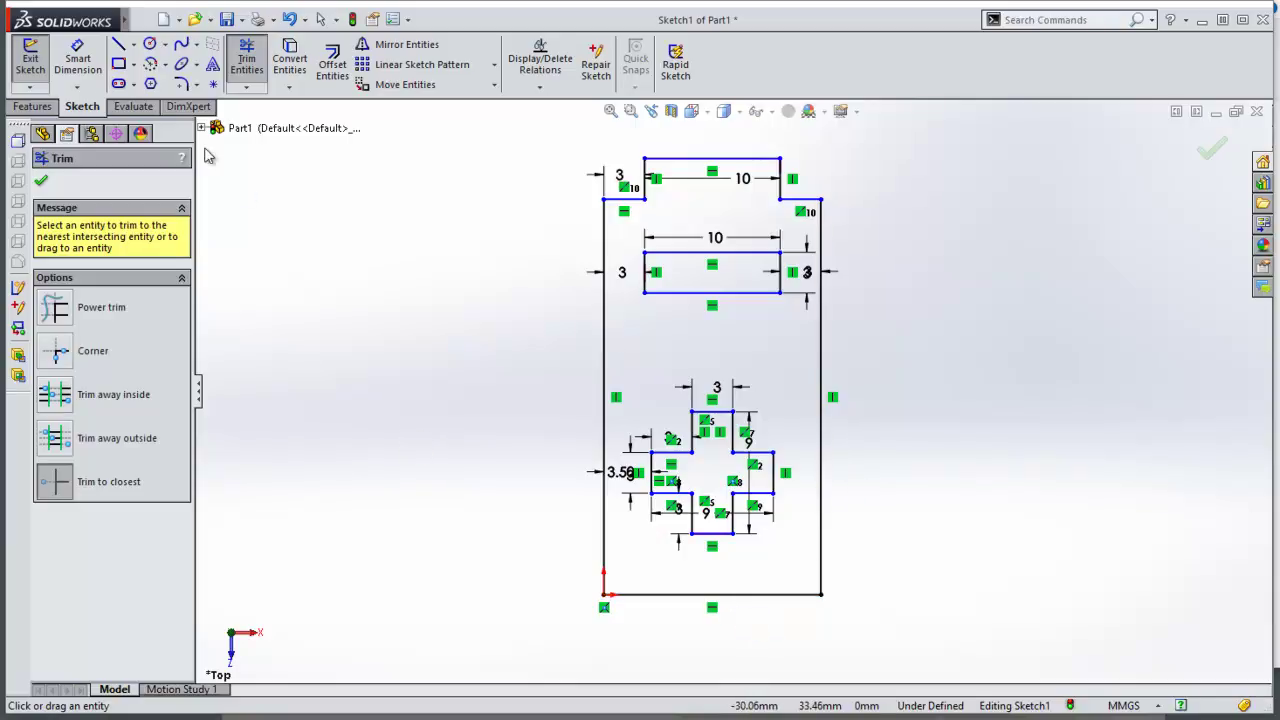
Step: Dimension the main outline's right side and set its length to 26 mm
click(80, 66)
click(819, 404)
click(887, 410)
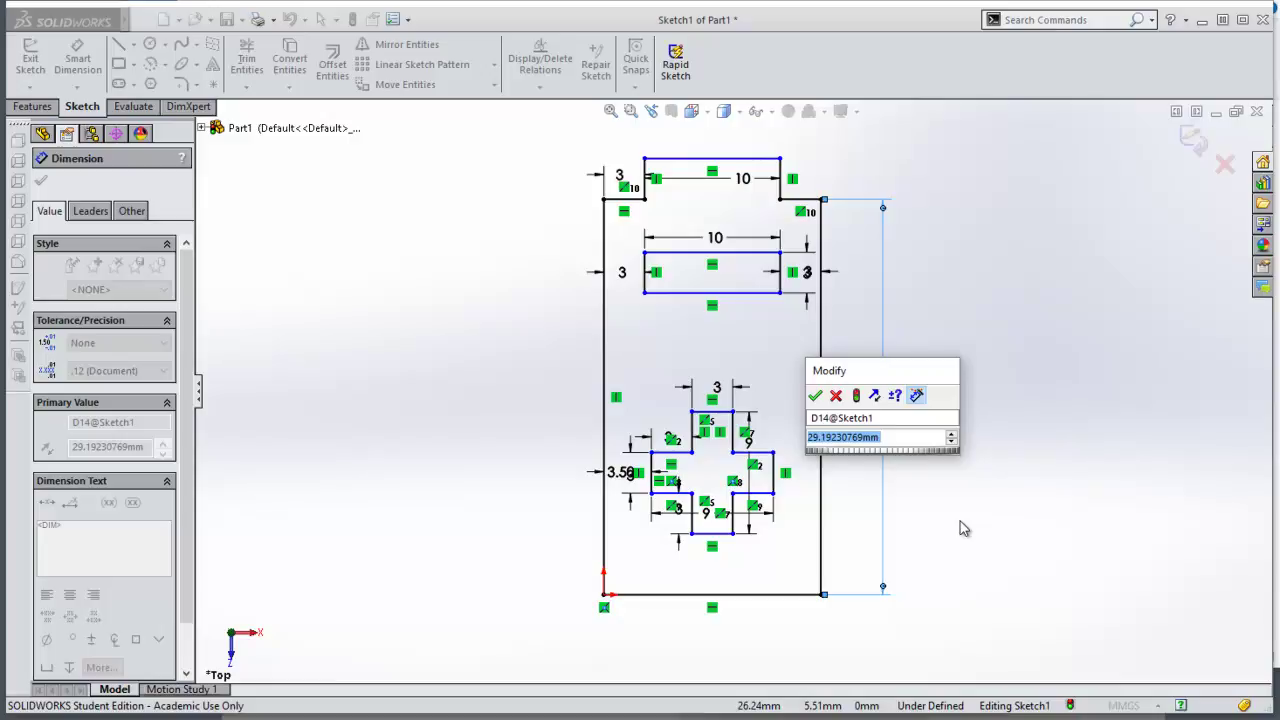
text(26)
key(Return)
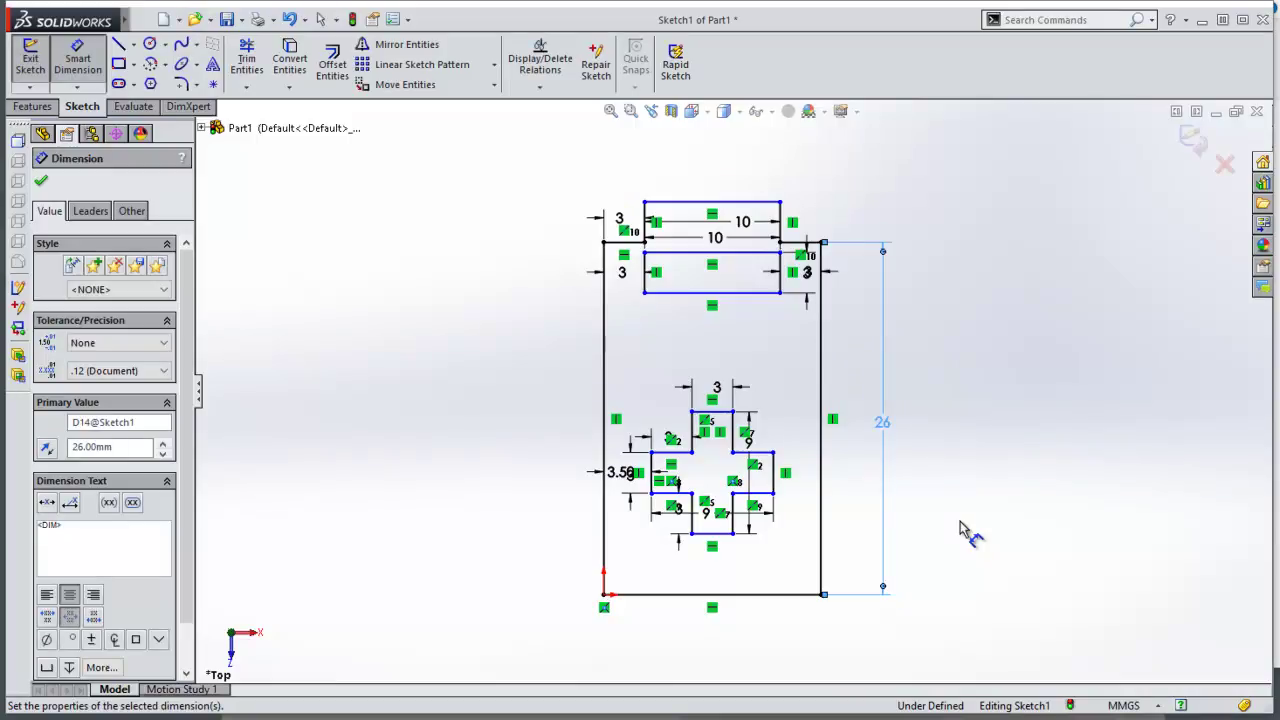
Step: Try to dimension the width of the main outline's bottom edge
click(759, 597)
click(754, 627)
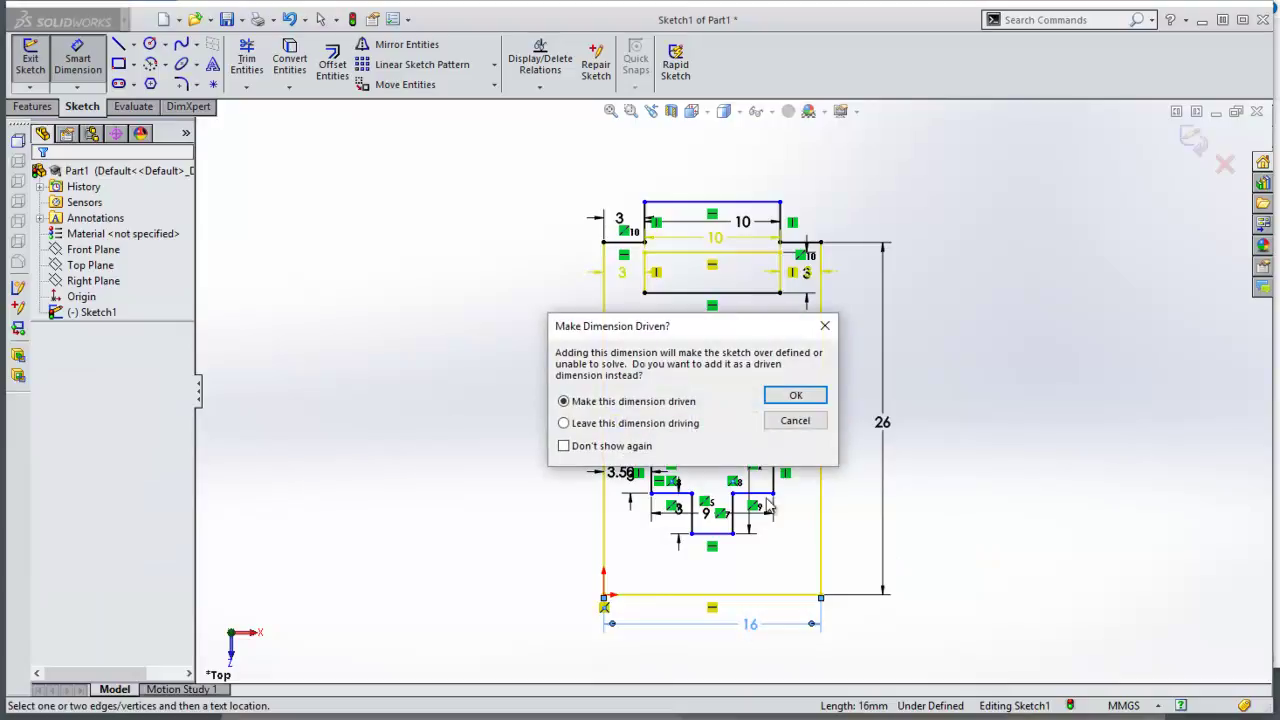
click(795, 421)
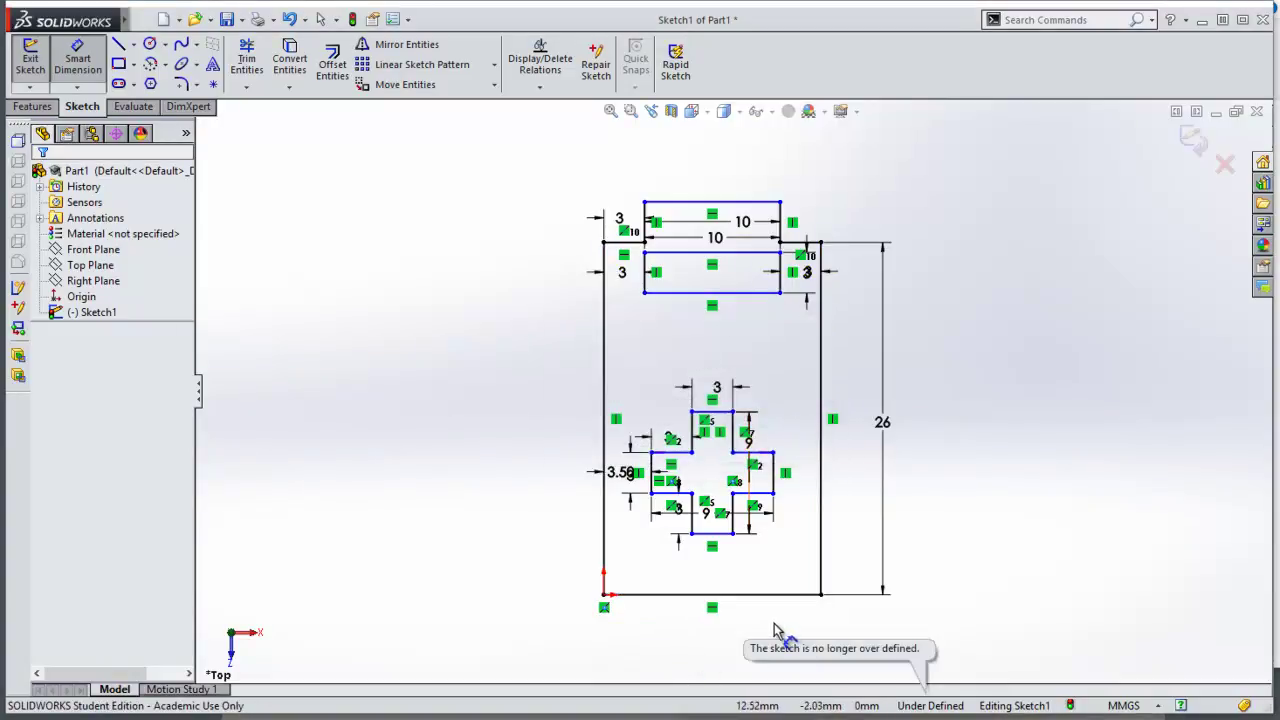
Step: Set the vertical distance between the slot's lower edge and the cross's top edge to 6 mm
click(712, 293)
click(712, 411)
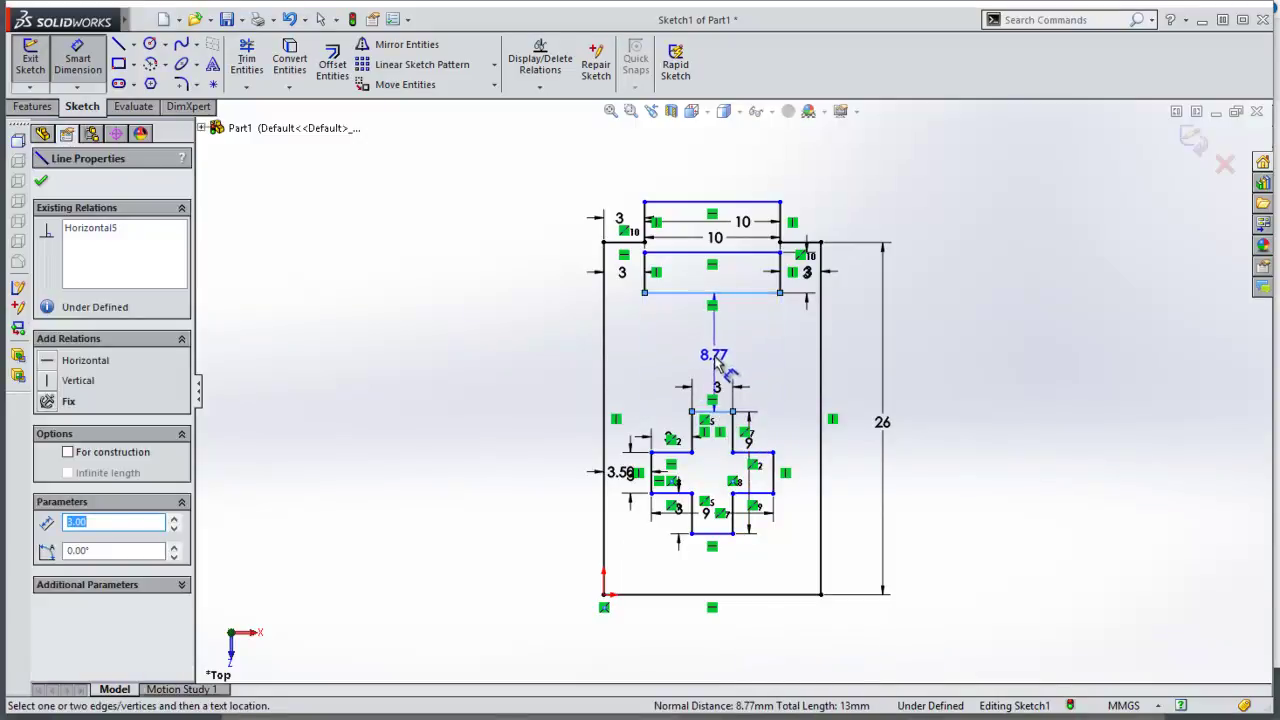
click(720, 360)
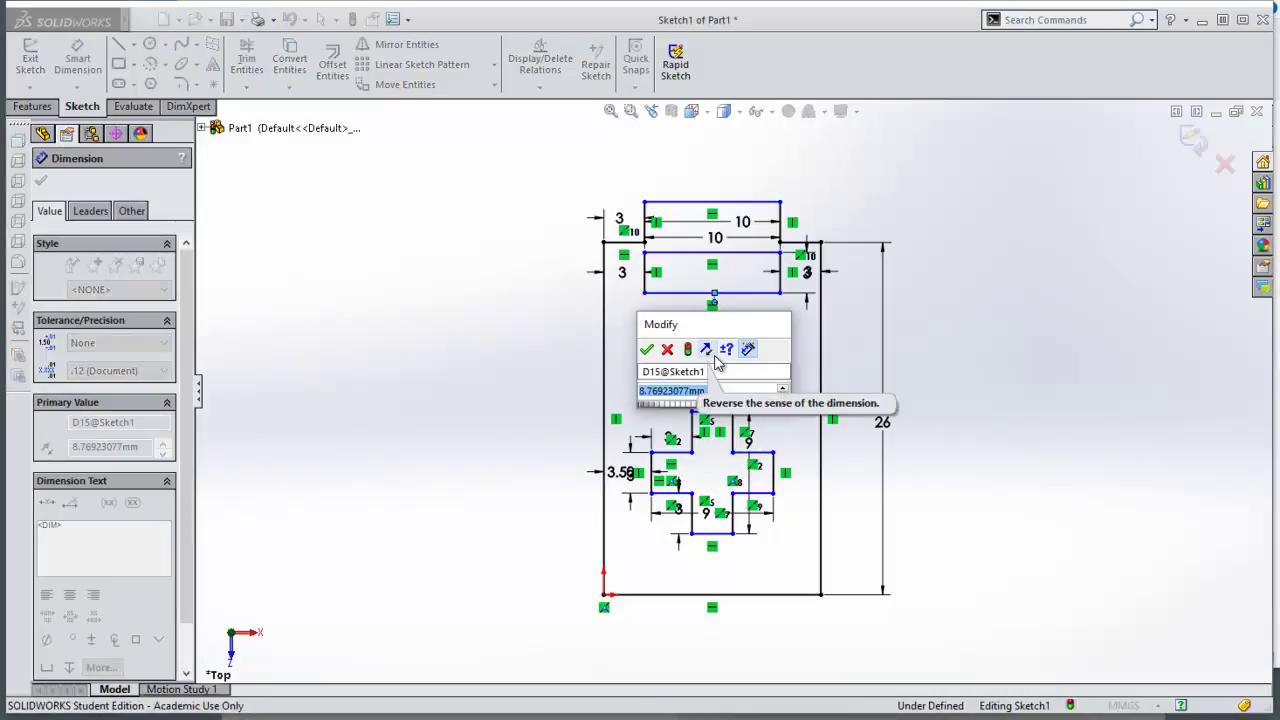
text(6)
key(Return)
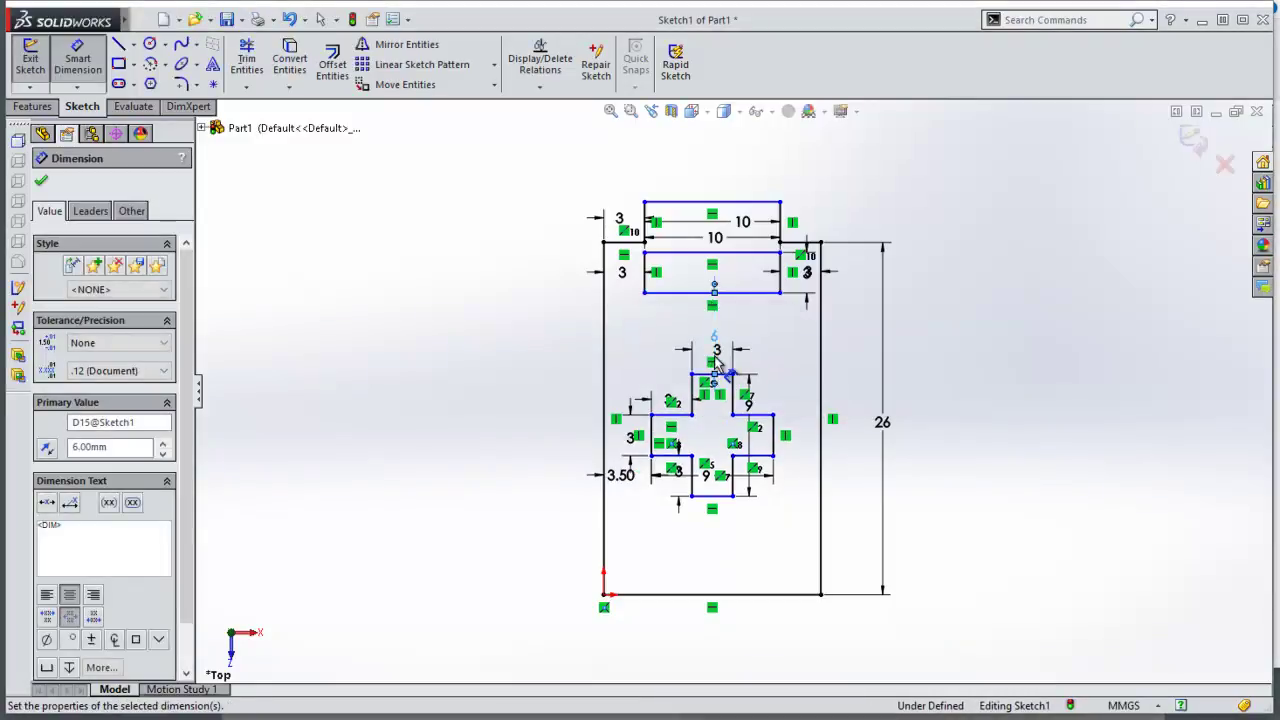
Step: Set the vertical distance between the cross's lowest edge and the outline's bottom edge to 5 mm
click(721, 498)
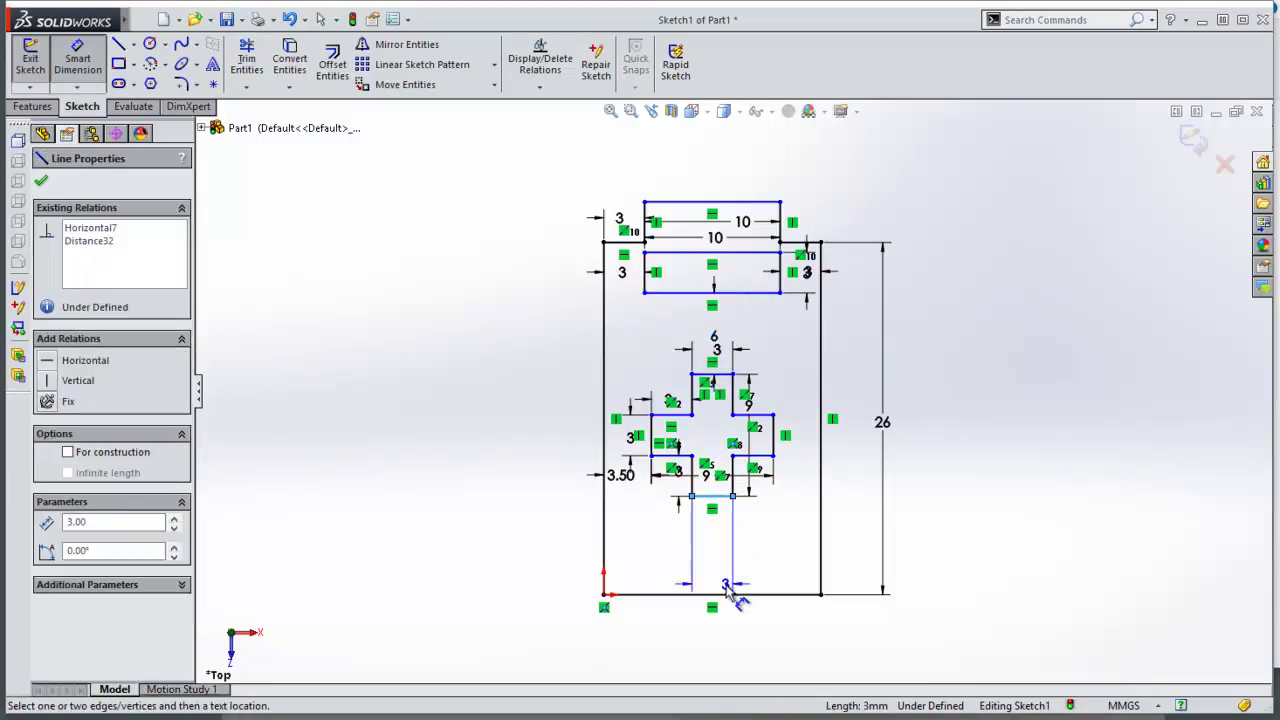
click(726, 597)
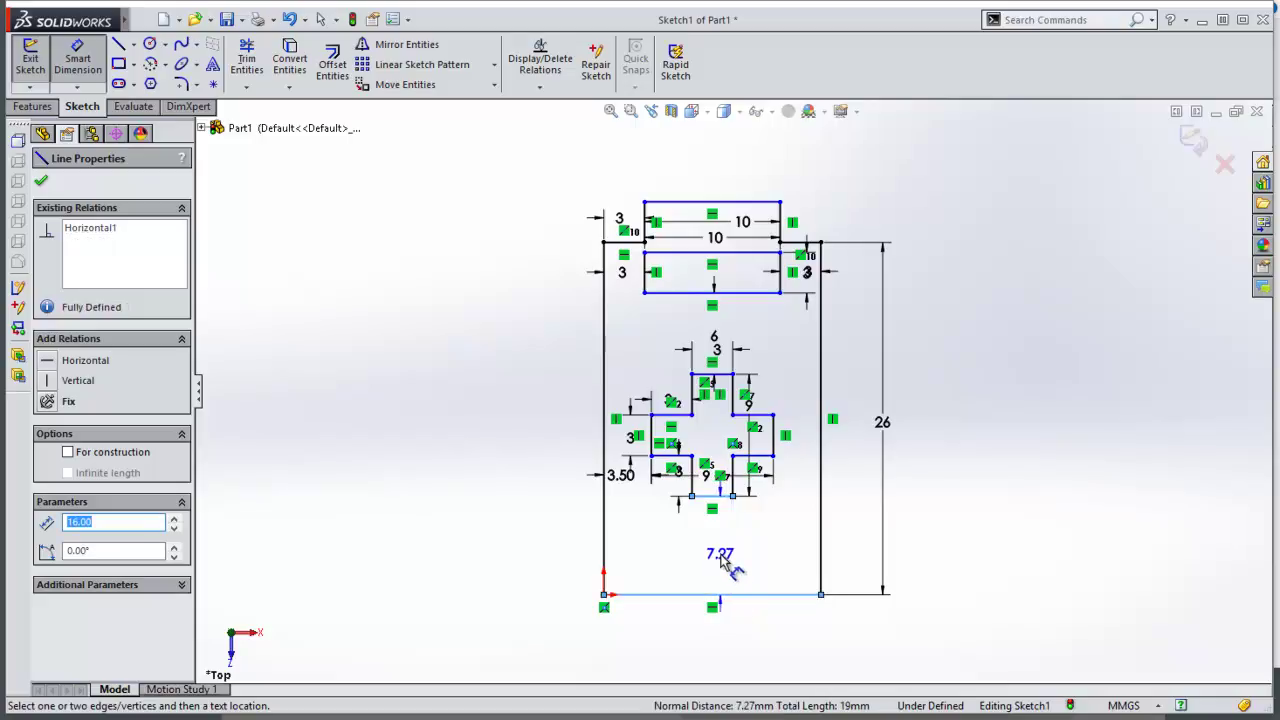
click(735, 578)
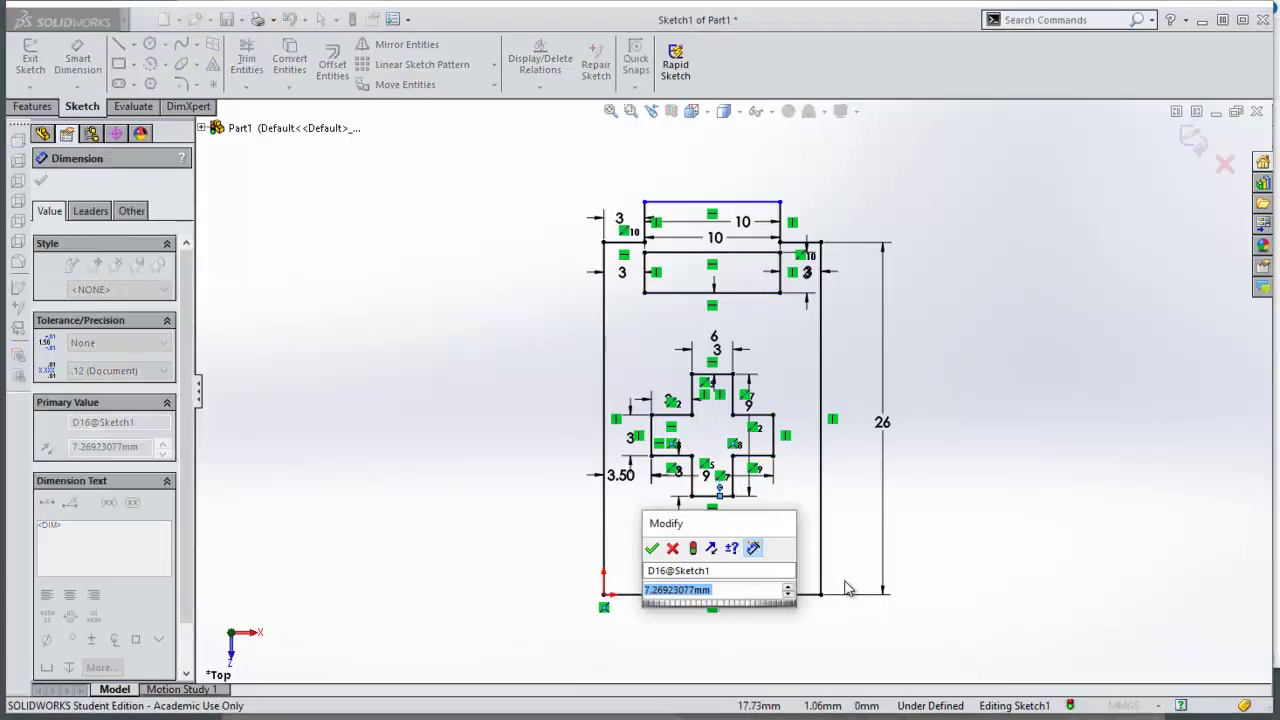
text(5)
key(Return)
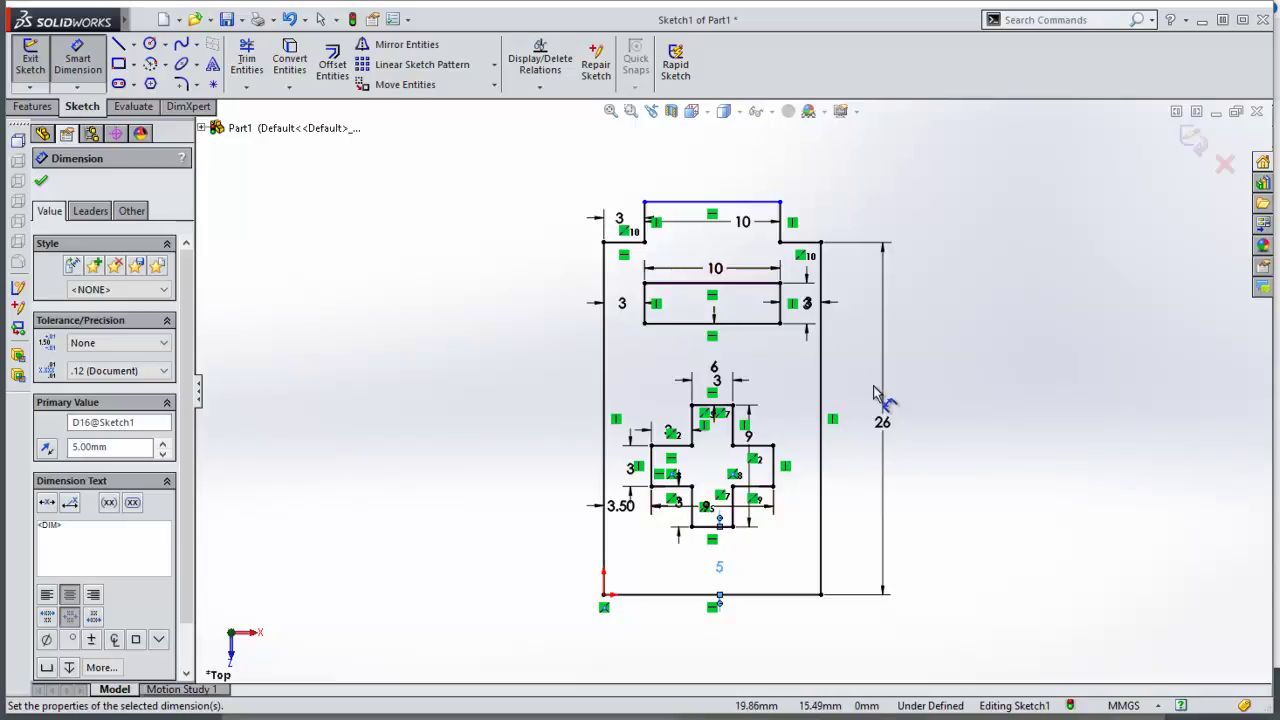
Step: Try to dimension the gap between the cross's right end and the outline's right side
click(773, 468)
click(820, 478)
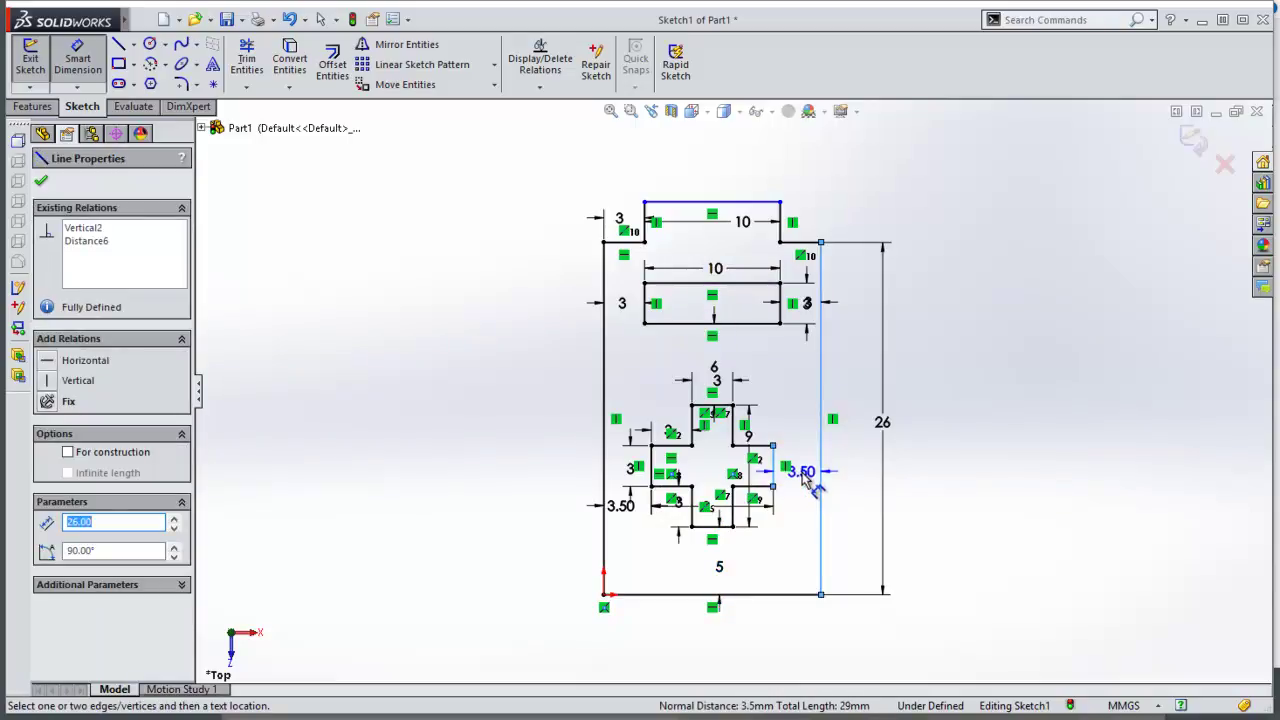
click(816, 484)
click(810, 424)
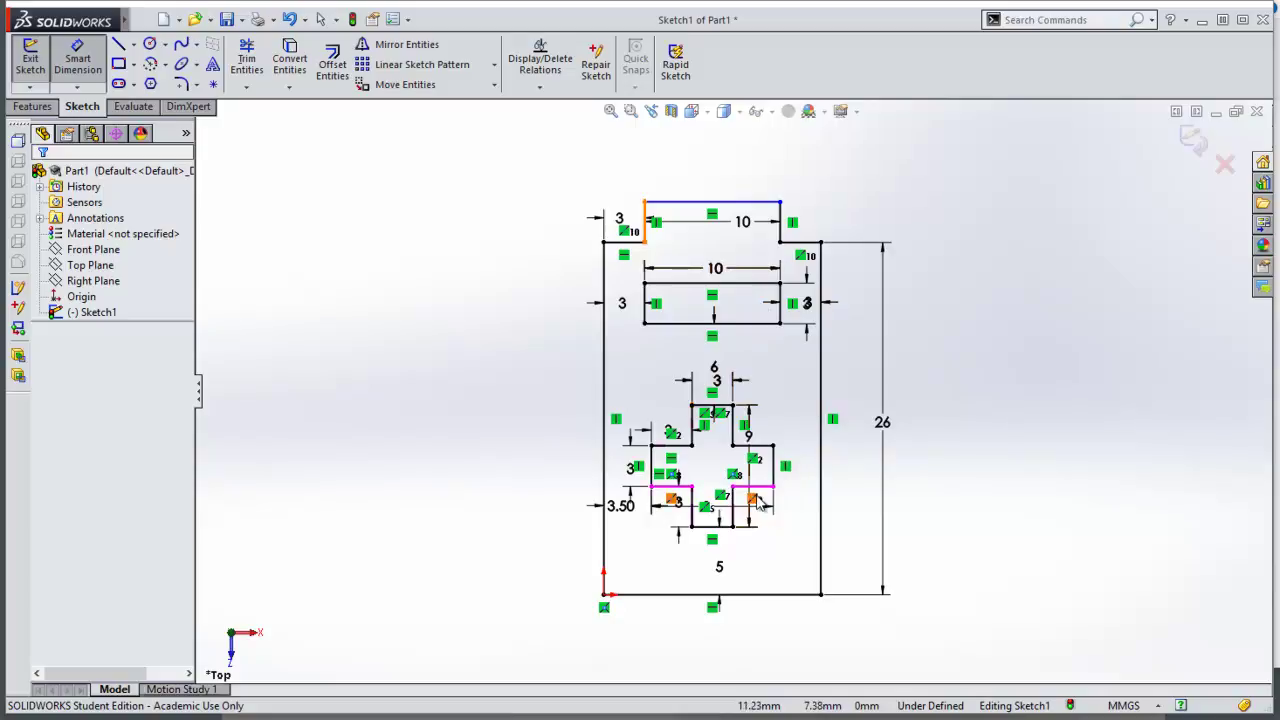
Step: Try to dimension individual edges of the cross's upper and lower arms
click(748, 430)
click(778, 438)
click(780, 423)
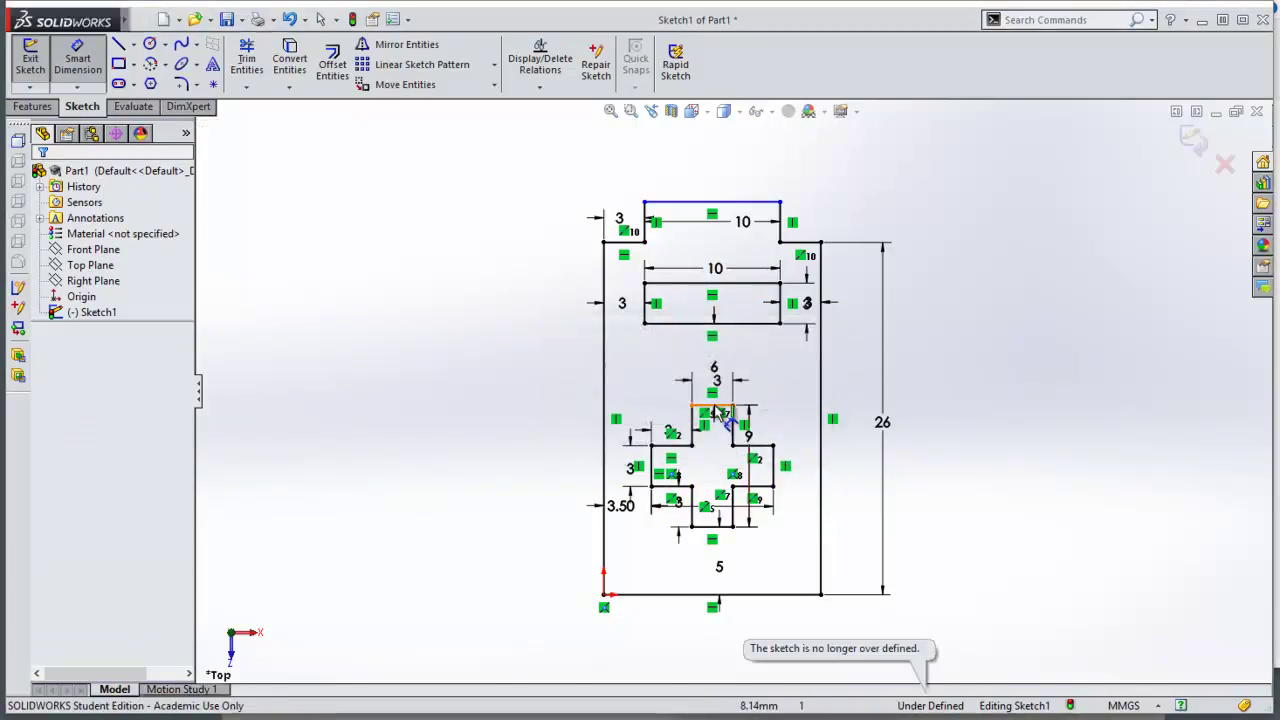
click(731, 401)
click(731, 393)
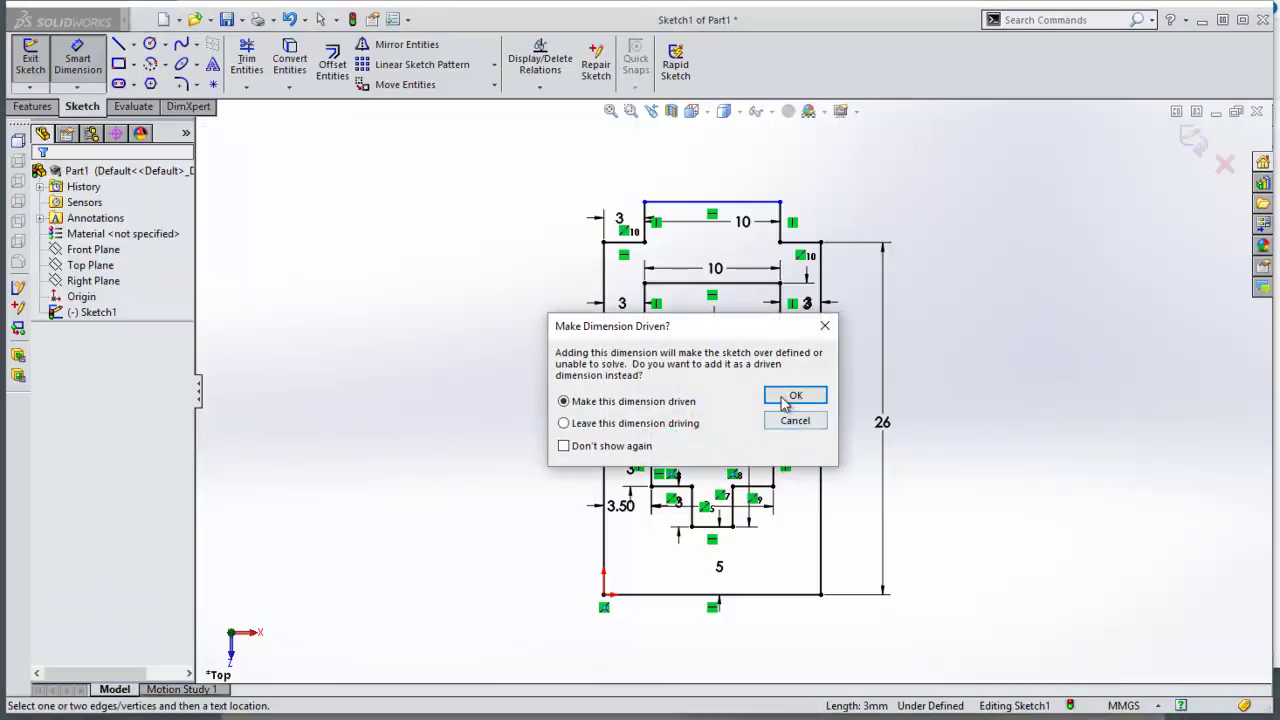
click(808, 422)
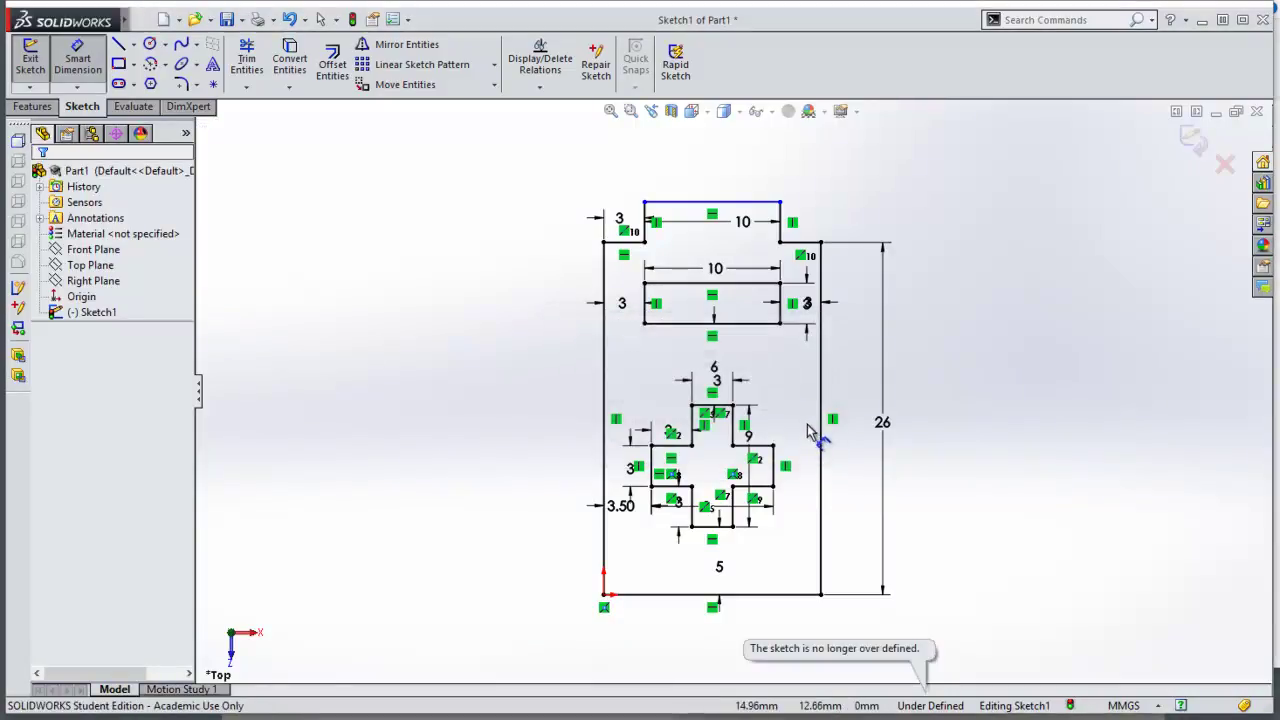
click(712, 527)
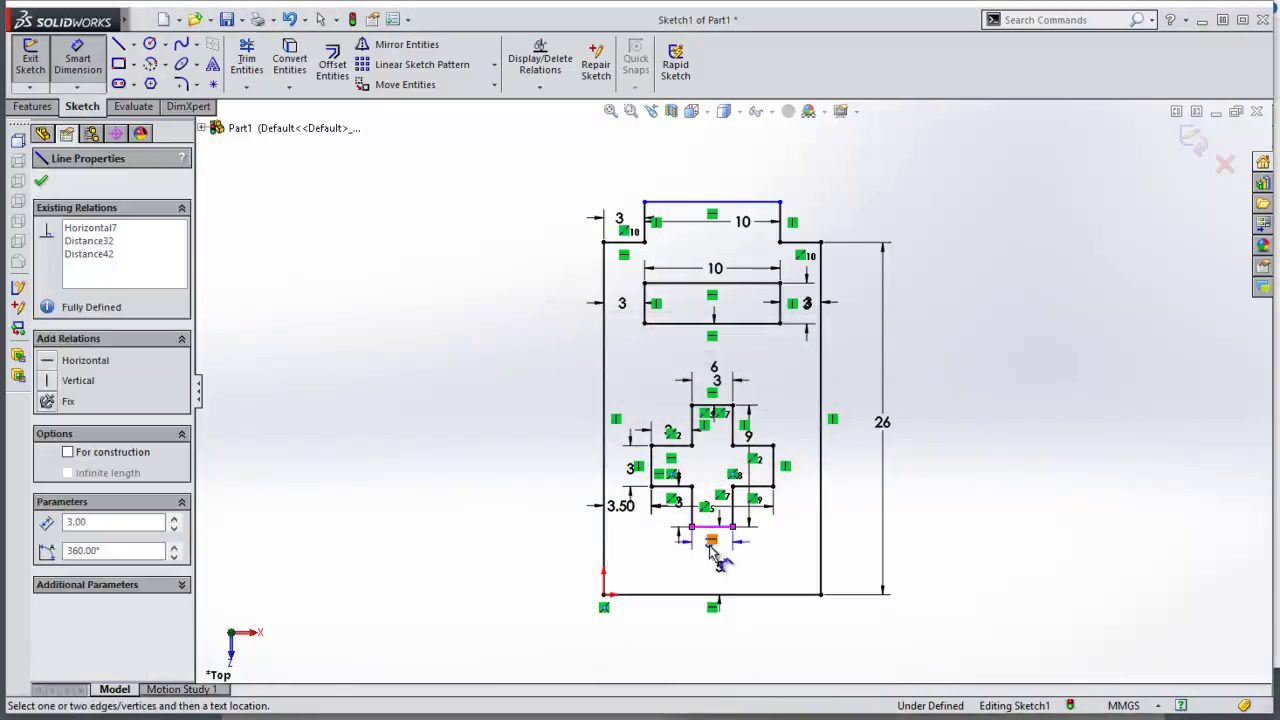
click(714, 565)
click(806, 422)
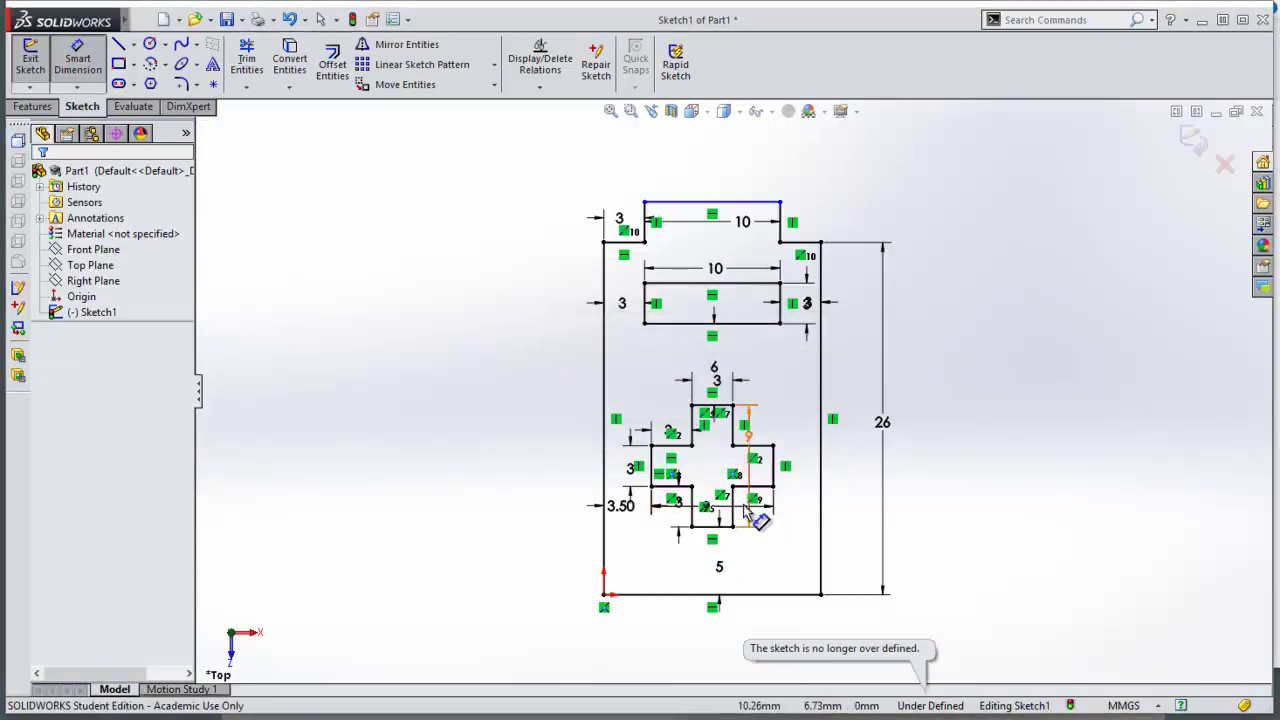
click(738, 512)
click(760, 508)
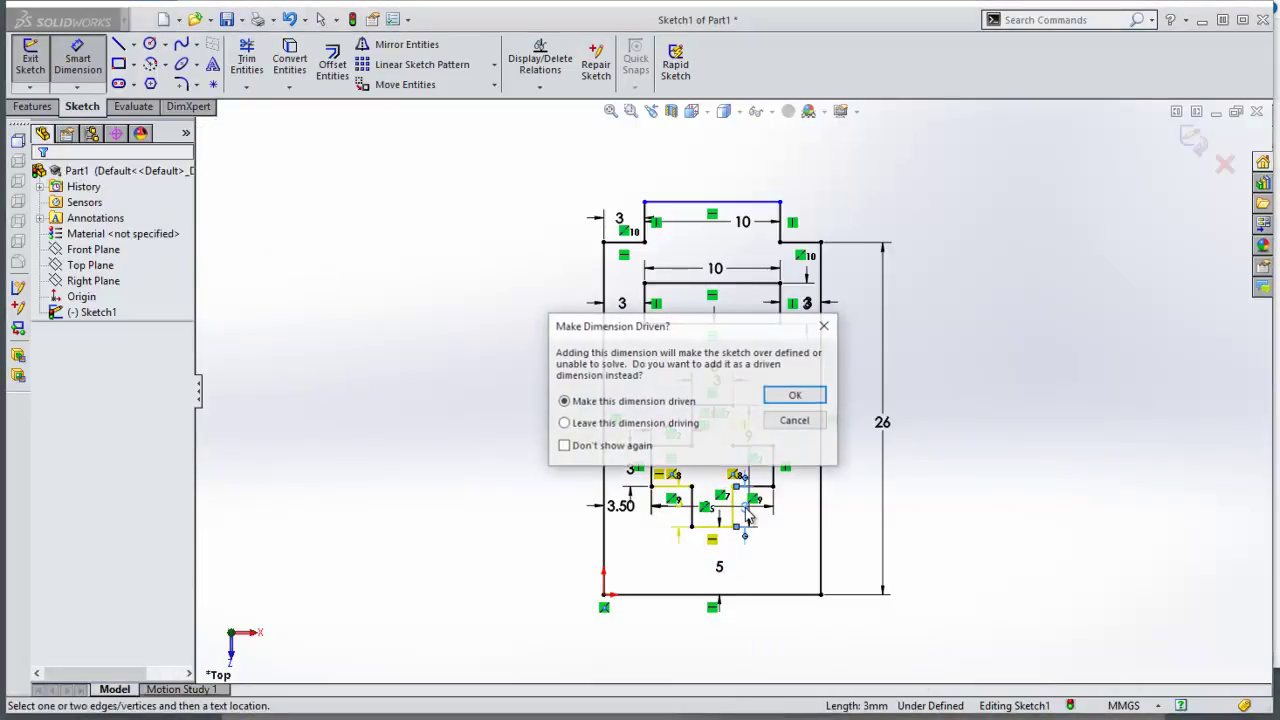
click(805, 422)
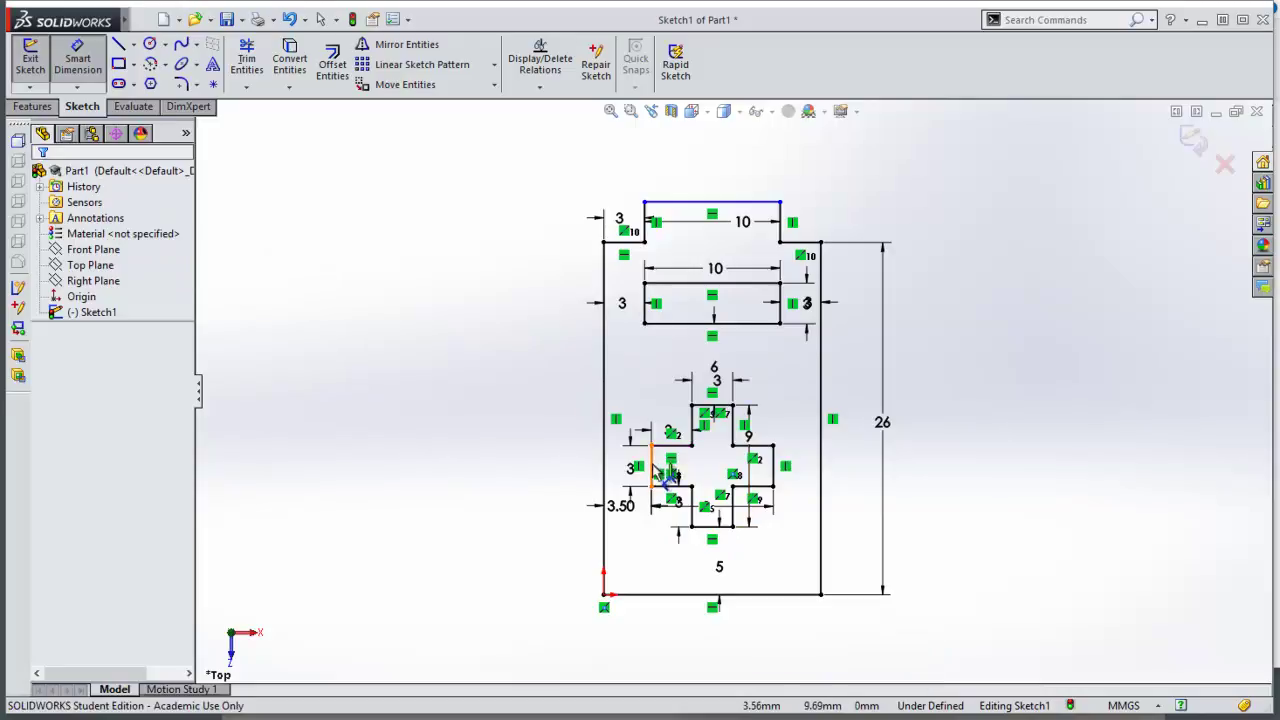
Step: Try to dimension the gap between the cross's left end and the outline's left side
click(652, 468)
click(606, 478)
click(622, 468)
click(792, 421)
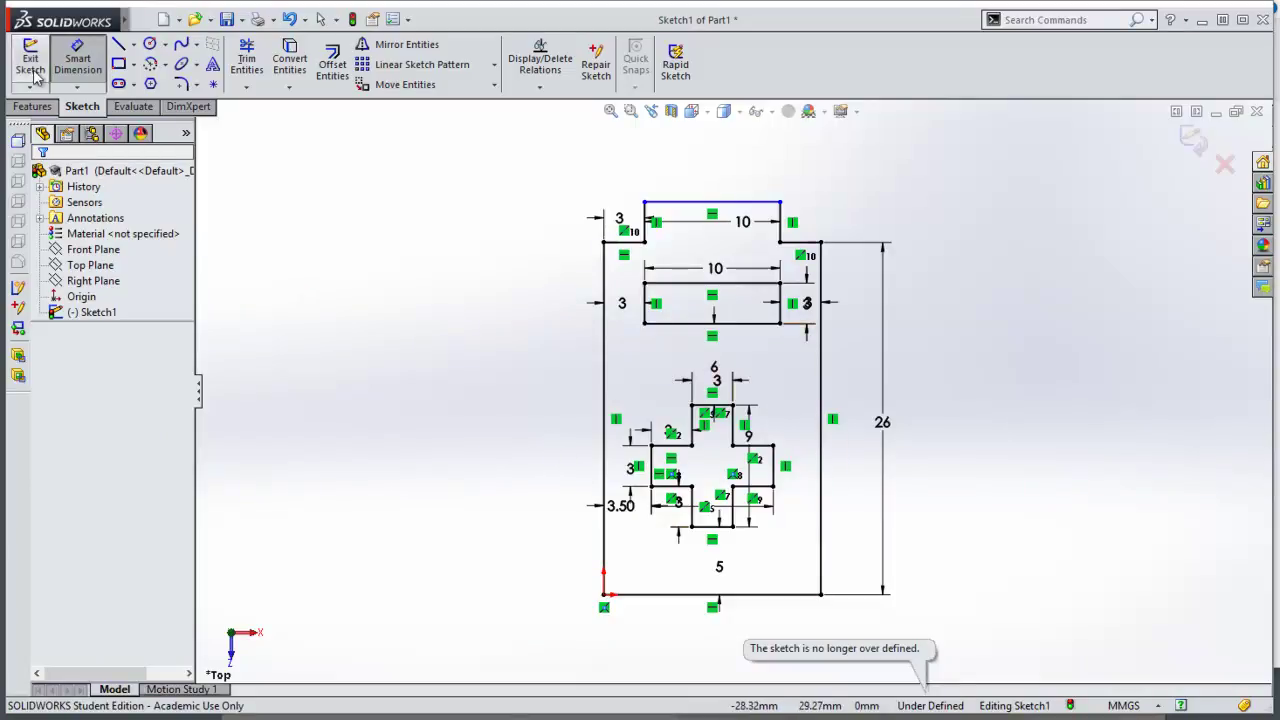
Step: Finish the sketch and extrude it as a solid boss with a blind depth of 3 mm
click(30, 62)
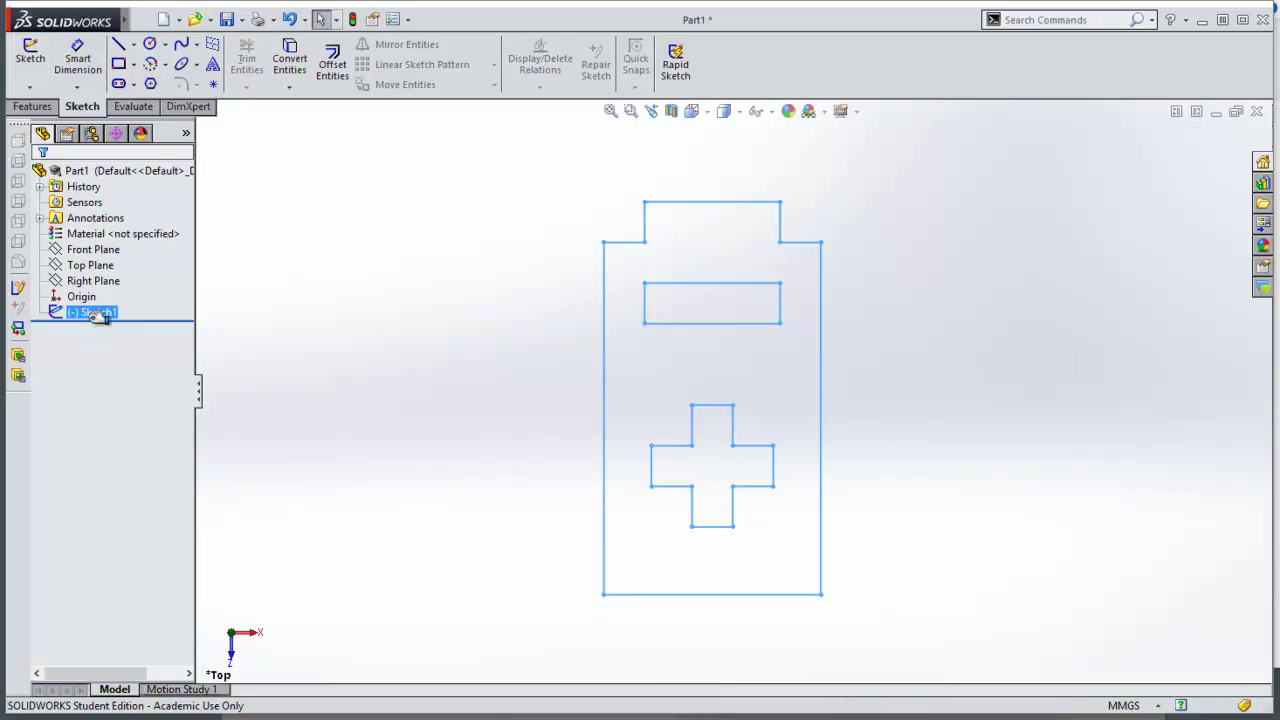
mouse_move(104, 322)
click(32, 106)
click(37, 76)
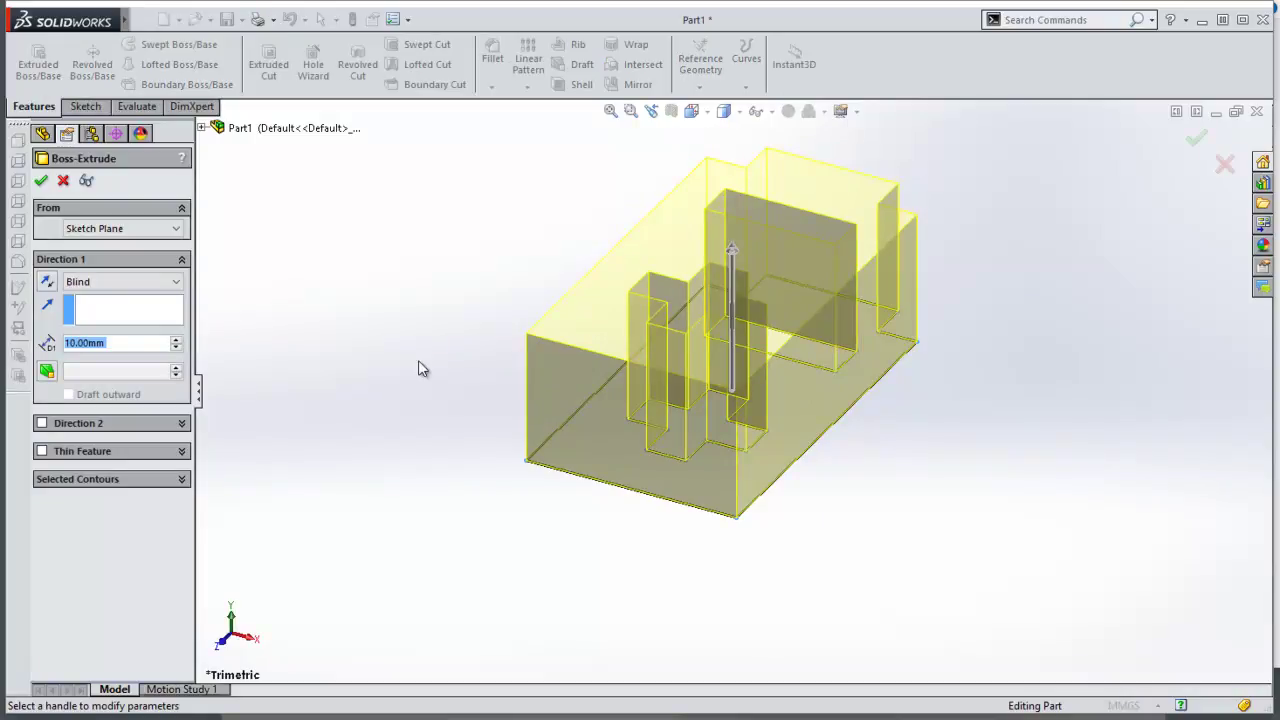
text(3)
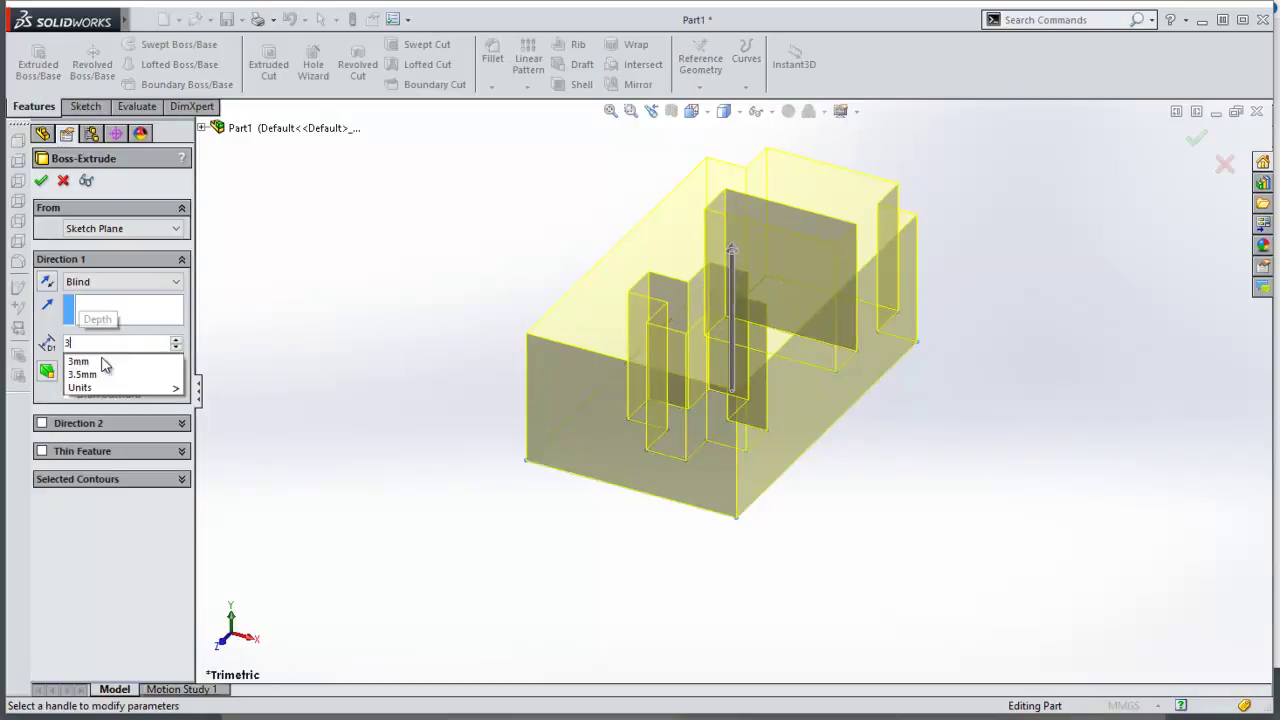
text(mm)
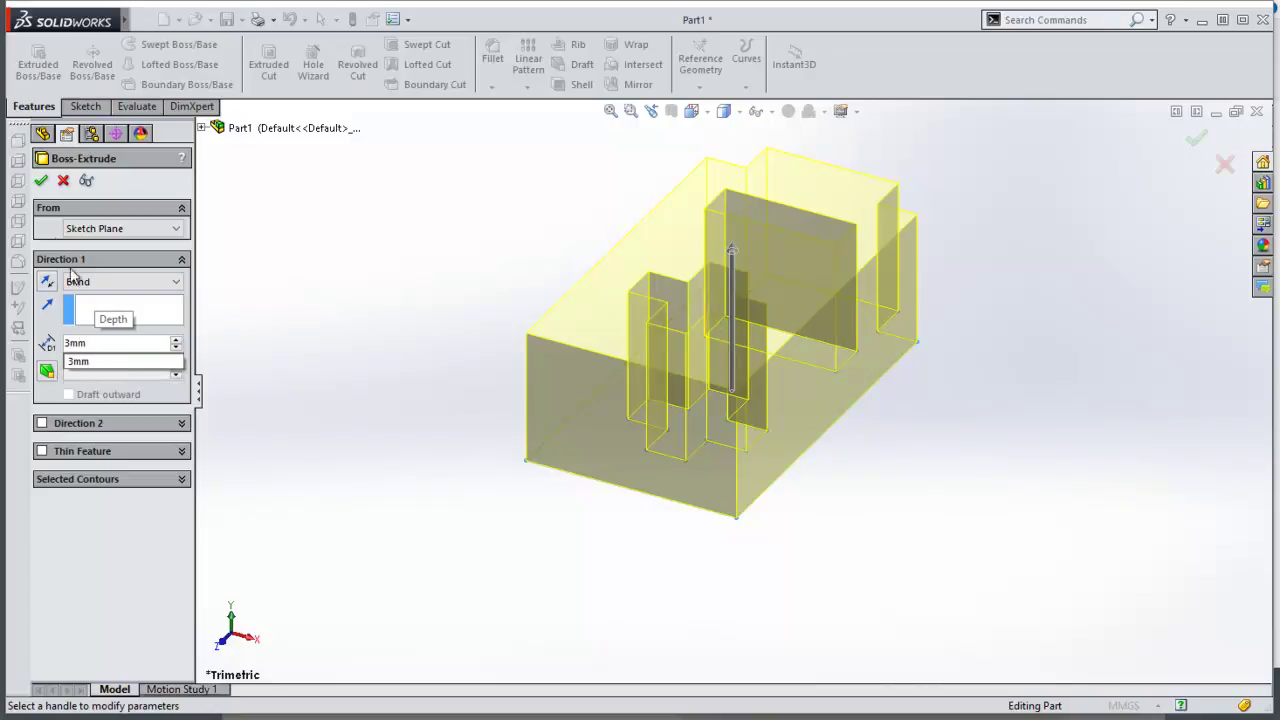
key(Return)
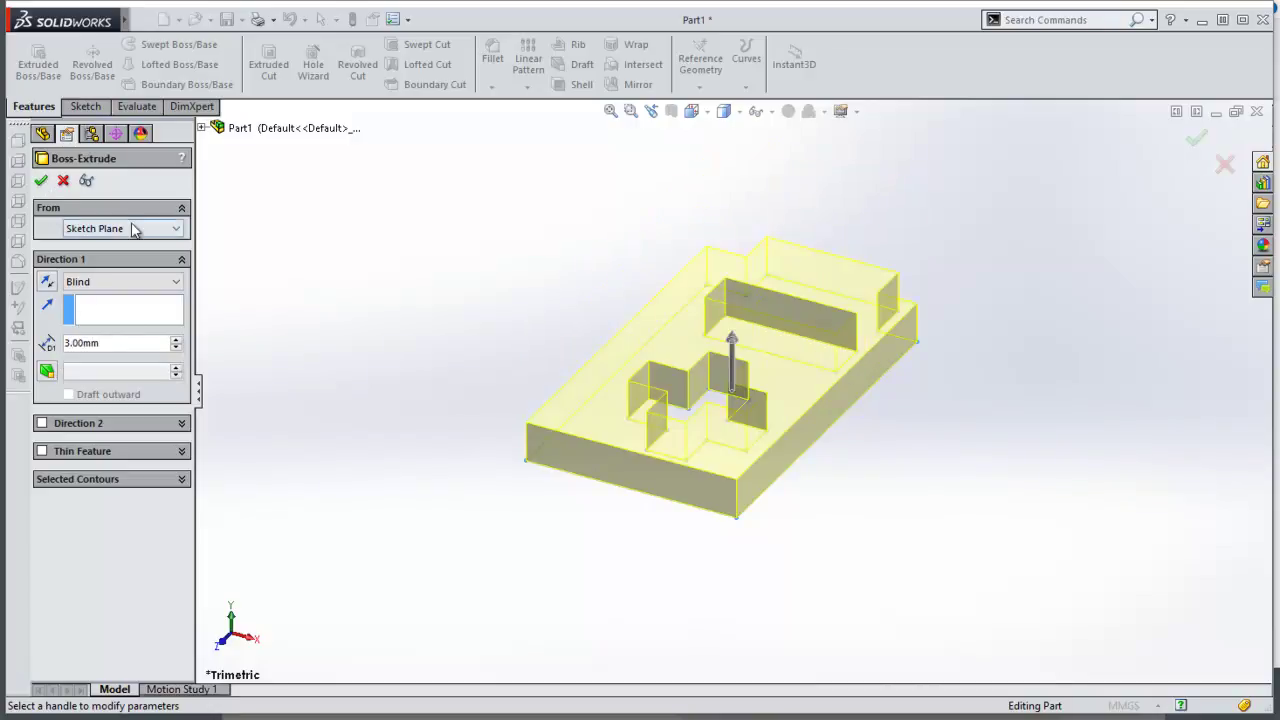
click(41, 181)
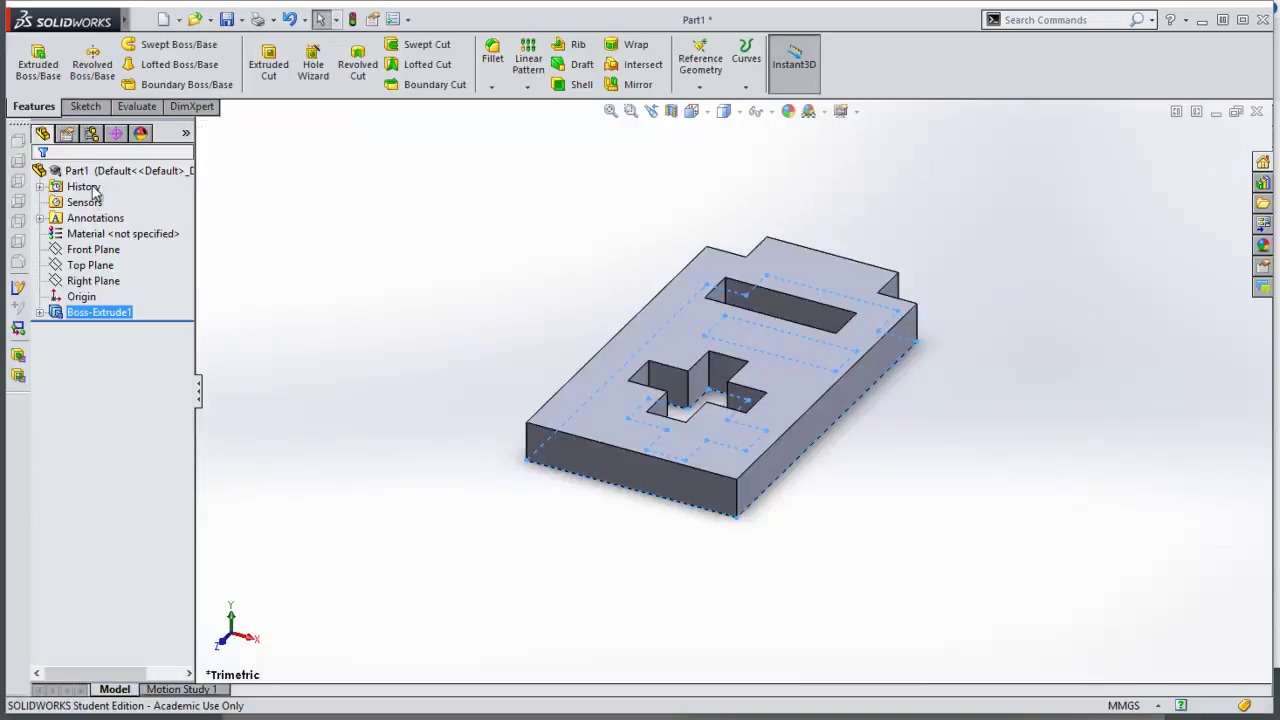
middle_drag(588, 302, 588, 470)
middle_drag(698, 420, 688, 296)
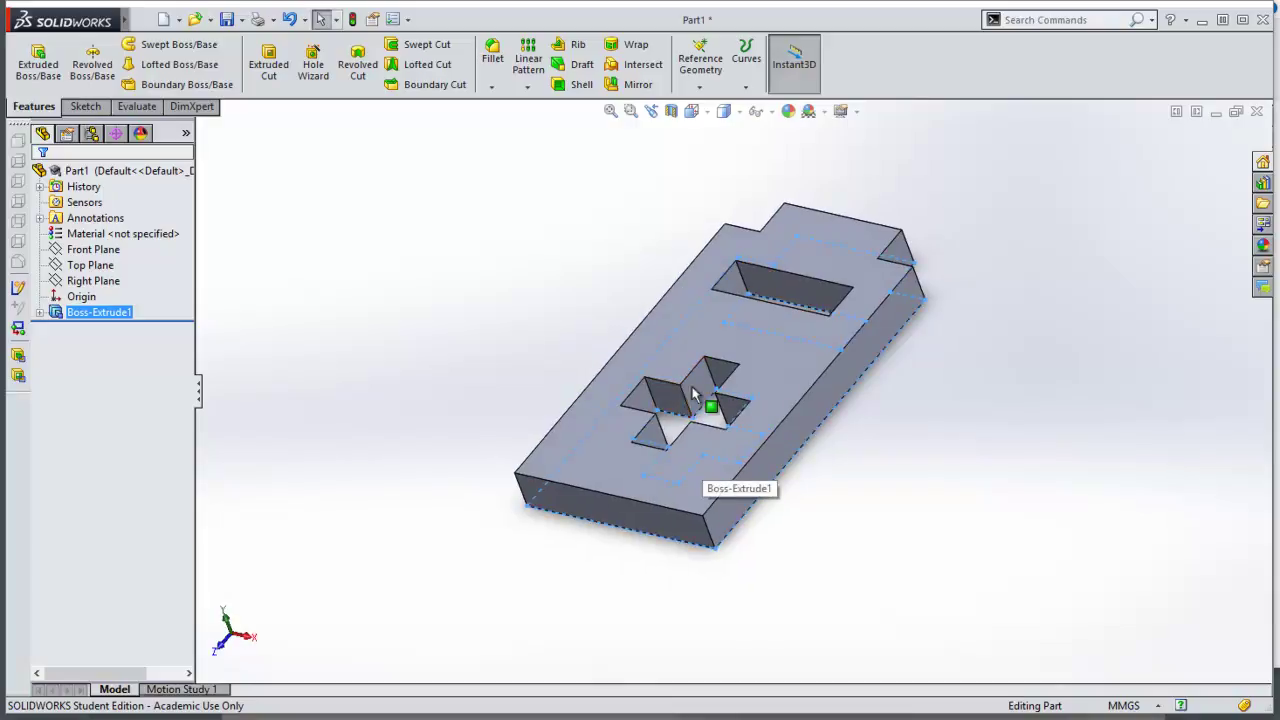